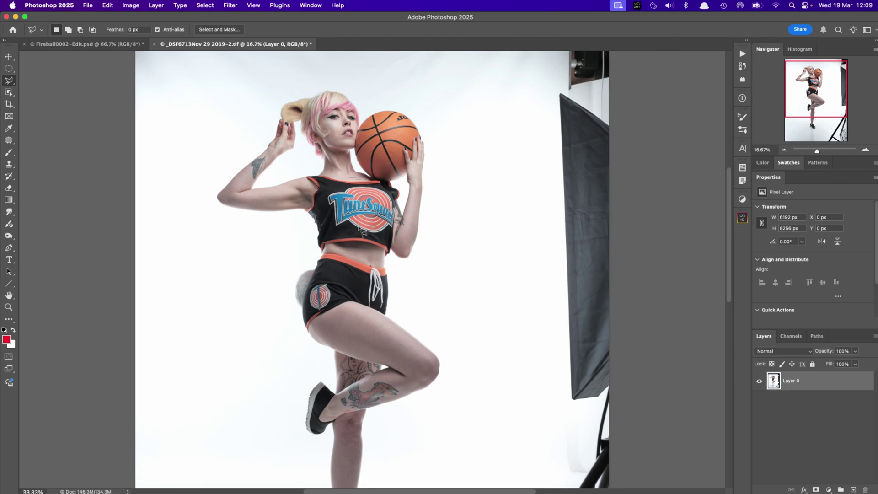
Draw two freehand Lasso selections around the model's raised arm, about 1536 × 1674 px and 1794 × 2090 px, clearing each one.
{"action": "key", "text": "shift+l"}
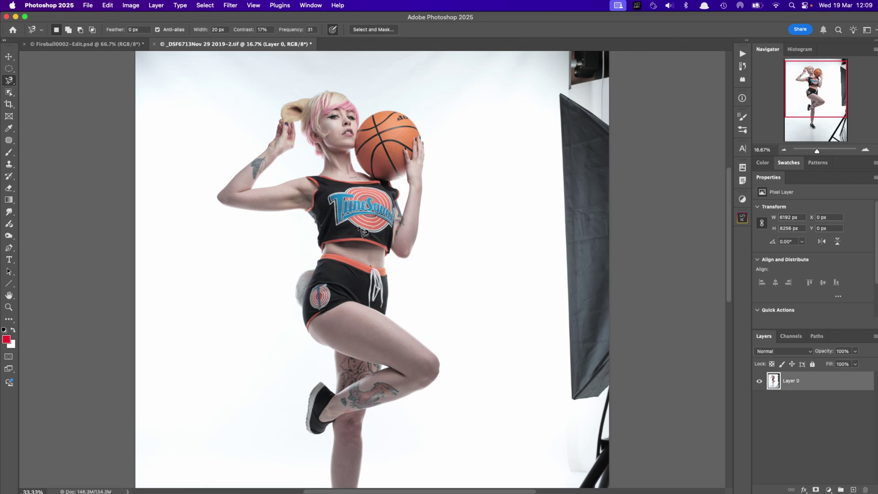
{"action": "key", "text": "shift+l"}
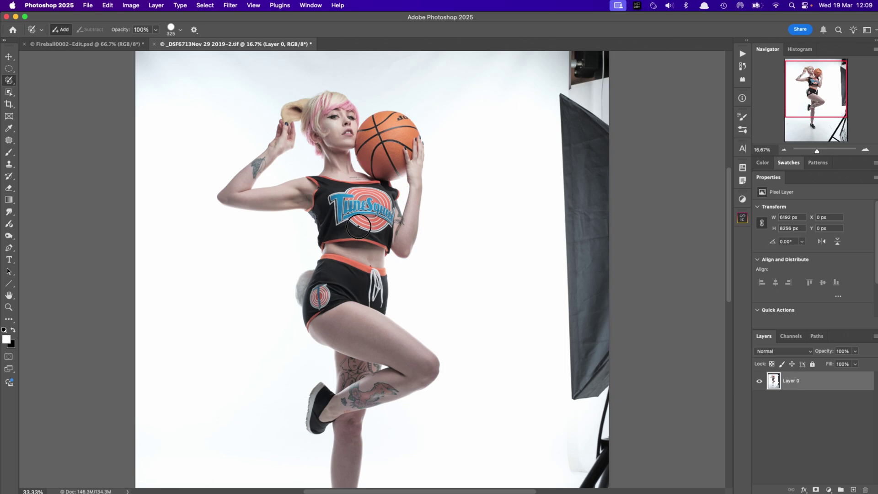
{"action": "key", "text": "shift+l"}
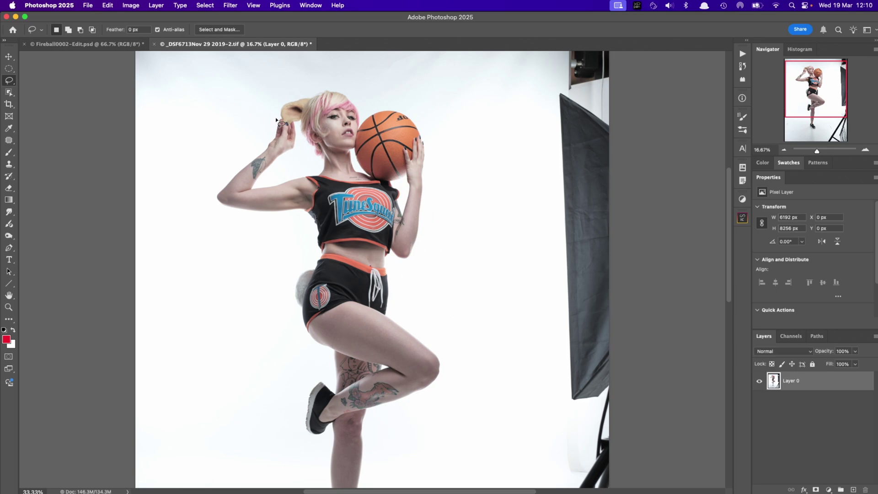
{"action": "mouse_move", "coordinate": [277, 120]}
{"action": "left_mouse_down"}
{"action": "mouse_move", "coordinate": [200, 191]}
{"action": "mouse_move", "coordinate": [281, 209]}
{"action": "mouse_move", "coordinate": [314, 143]}
{"action": "mouse_move", "coordinate": [293, 107]}
{"action": "left_mouse_up"}
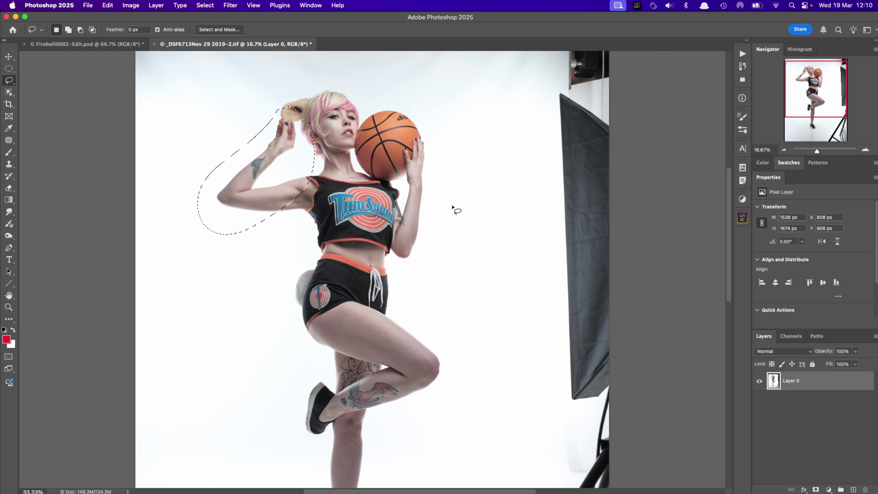
{"action": "key", "text": "super+d"}
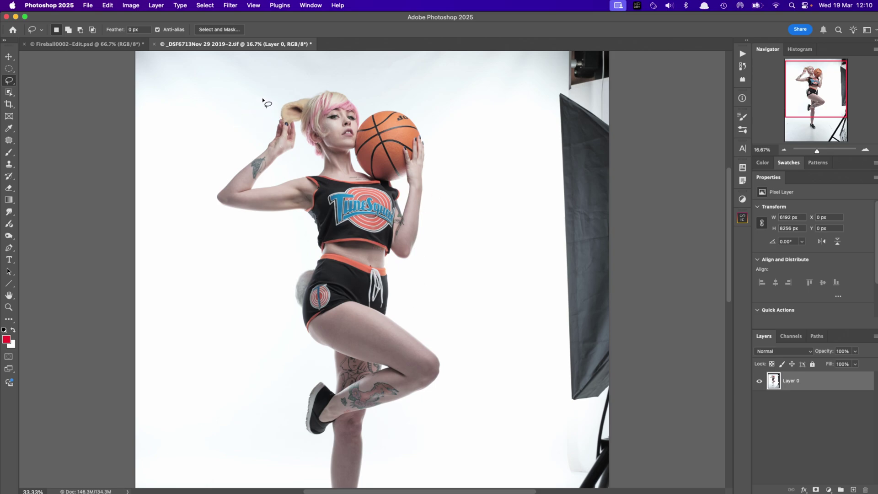
{"action": "mouse_move", "coordinate": [266, 104]}
{"action": "left_mouse_down"}
{"action": "mouse_move", "coordinate": [211, 228]}
{"action": "mouse_move", "coordinate": [296, 228]}
{"action": "mouse_move", "coordinate": [322, 212]}
{"action": "mouse_move", "coordinate": [317, 181]}
{"action": "mouse_move", "coordinate": [287, 178]}
{"action": "mouse_move", "coordinate": [309, 135]}
{"action": "mouse_move", "coordinate": [296, 104]}
{"action": "mouse_move", "coordinate": [244, 72]}
{"action": "mouse_move", "coordinate": [187, 90]}
{"action": "mouse_move", "coordinate": [199, 118]}
{"action": "mouse_move", "coordinate": [266, 103]}
{"action": "left_mouse_up"}
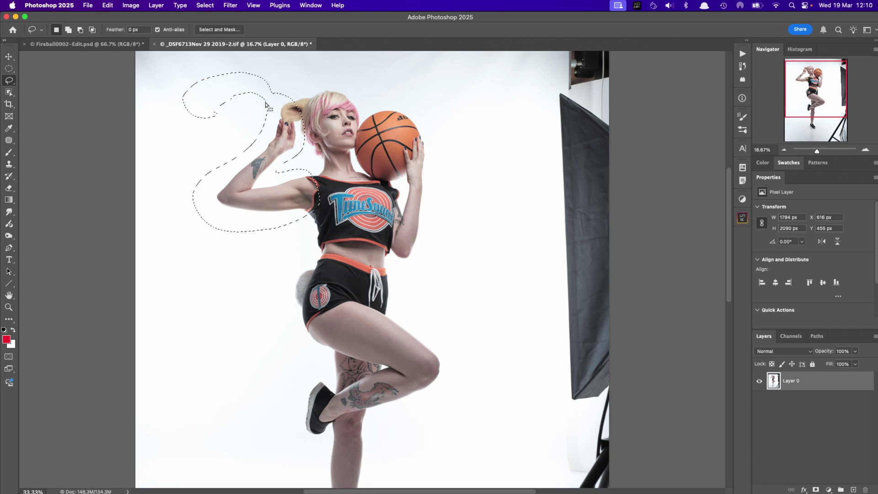
{"action": "left_click", "coordinate": [465, 123]}
Draw several freehand Lasso selections in the white background between the basketball and the softbox, clearing them again.
{"action": "mouse_move", "coordinate": [482, 108]}
{"action": "left_mouse_down"}
{"action": "mouse_move", "coordinate": [435, 145]}
{"action": "mouse_move", "coordinate": [441, 267]}
{"action": "mouse_move", "coordinate": [482, 311]}
{"action": "mouse_move", "coordinate": [535, 285]}
{"action": "mouse_move", "coordinate": [538, 197]}
{"action": "left_mouse_up"}
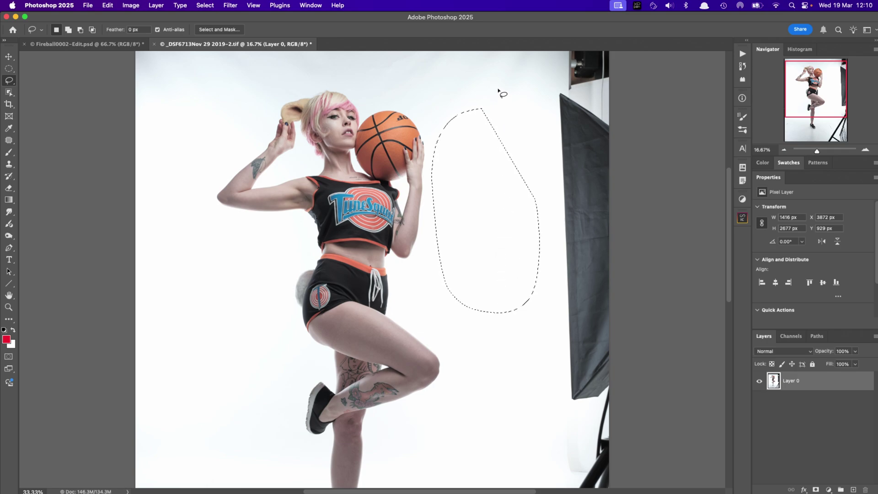
{"action": "key", "text": "super+d"}
{"action": "mouse_move", "coordinate": [501, 123]}
{"action": "left_mouse_down"}
{"action": "mouse_move", "coordinate": [454, 143]}
{"action": "mouse_move", "coordinate": [462, 206]}
{"action": "mouse_move", "coordinate": [544, 200]}
{"action": "mouse_move", "coordinate": [550, 138]}
{"action": "mouse_move", "coordinate": [526, 116]}
{"action": "mouse_move", "coordinate": [497, 122]}
{"action": "left_mouse_up"}
{"action": "left_click_drag", "start_coordinate": [489, 242], "coordinate": [455, 283]}
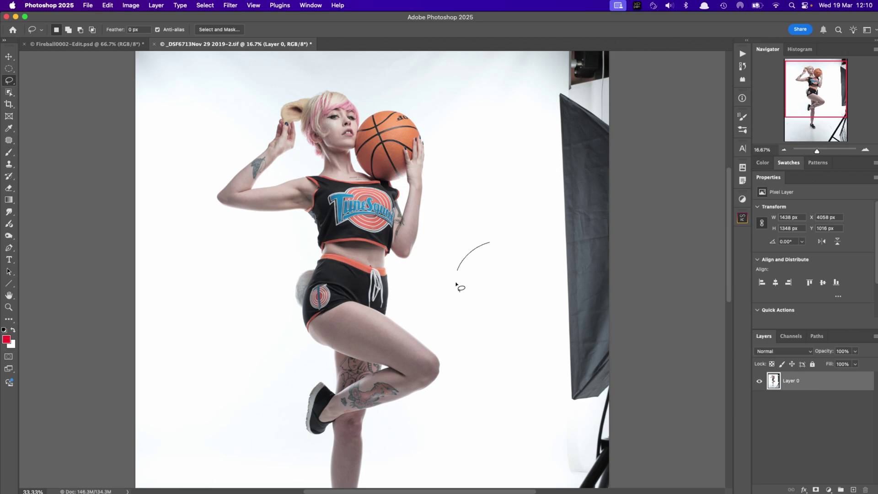
{"action": "left_click_drag", "start_coordinate": [504, 245], "coordinate": [487, 241]}
{"action": "key", "text": "super+d"}
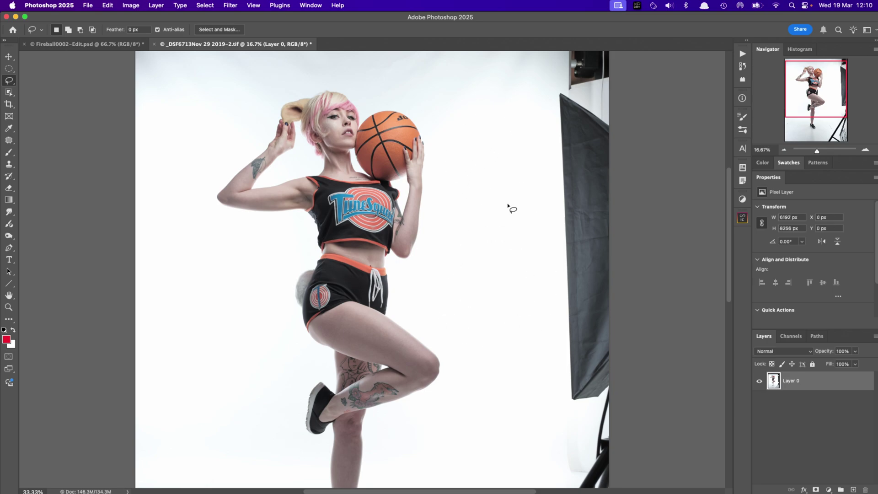
Draw an Elliptical Marquee selection in the white background beside the basketball, and deselect it.
{"action": "key", "text": "m"}
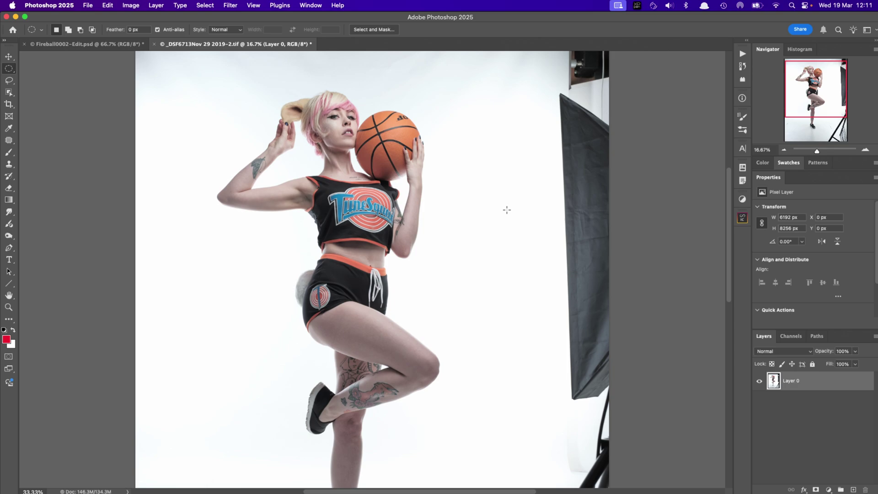
{"action": "left_click_drag", "start_coordinate": [446, 146], "coordinate": [550, 251]}
{"action": "key", "text": "super+d"}
Lasso a tall oval about 1143 × 2272 px in the white background and add a rounded lobe to its lower-left edge.
{"action": "key", "text": "l"}
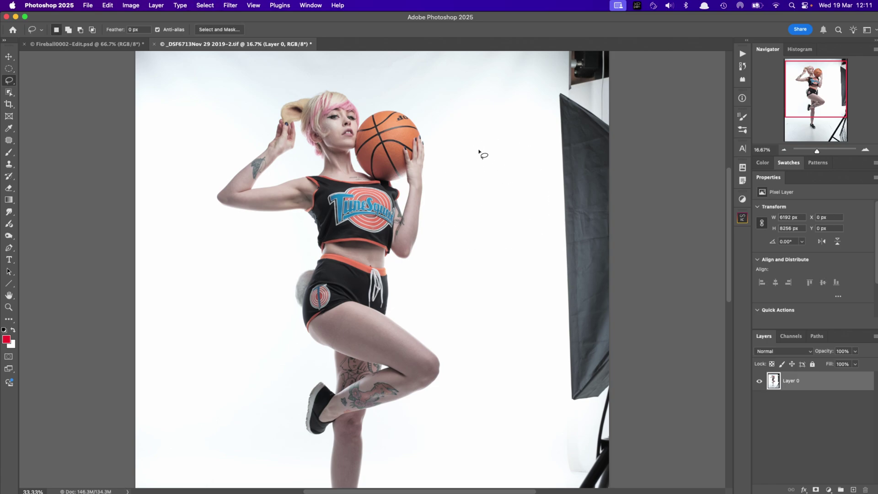
{"action": "mouse_move", "coordinate": [486, 133]}
{"action": "left_mouse_down"}
{"action": "mouse_move", "coordinate": [512, 304]}
{"action": "mouse_move", "coordinate": [525, 167]}
{"action": "mouse_move", "coordinate": [490, 129]}
{"action": "left_mouse_up"}
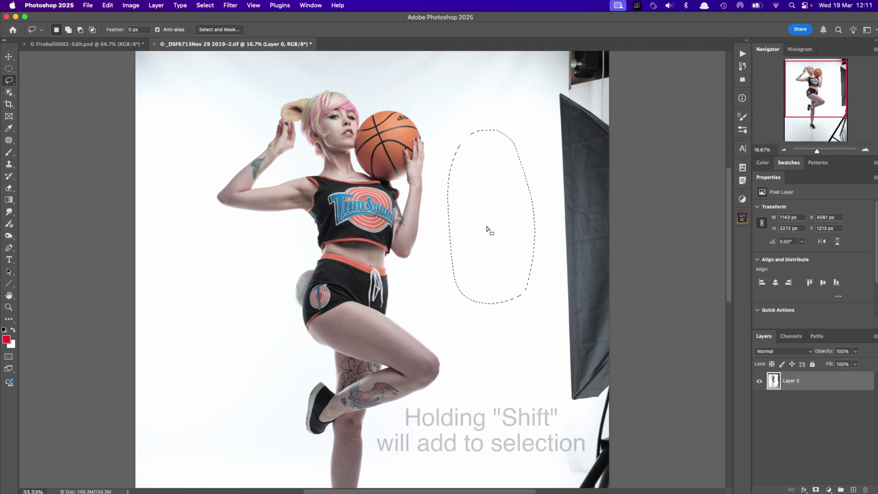
{"action": "key", "text": "shift"}
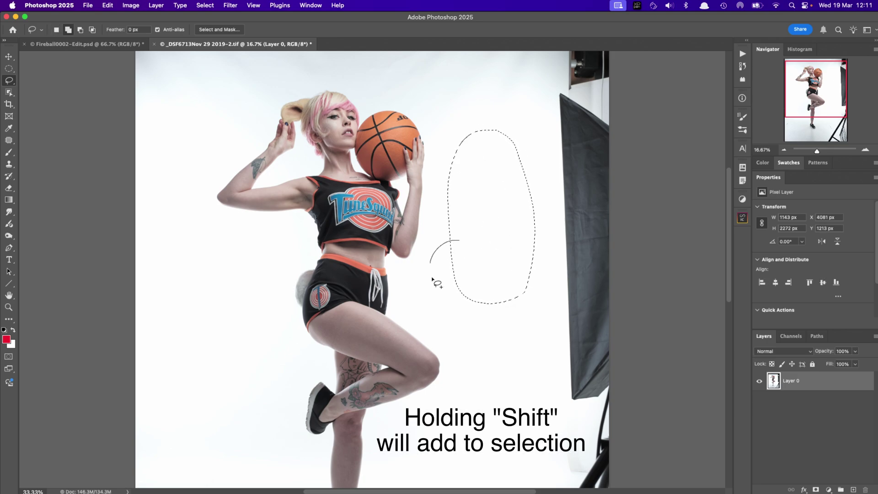
{"action": "left_click_drag", "start_coordinate": [464, 250], "coordinate": [460, 241]}
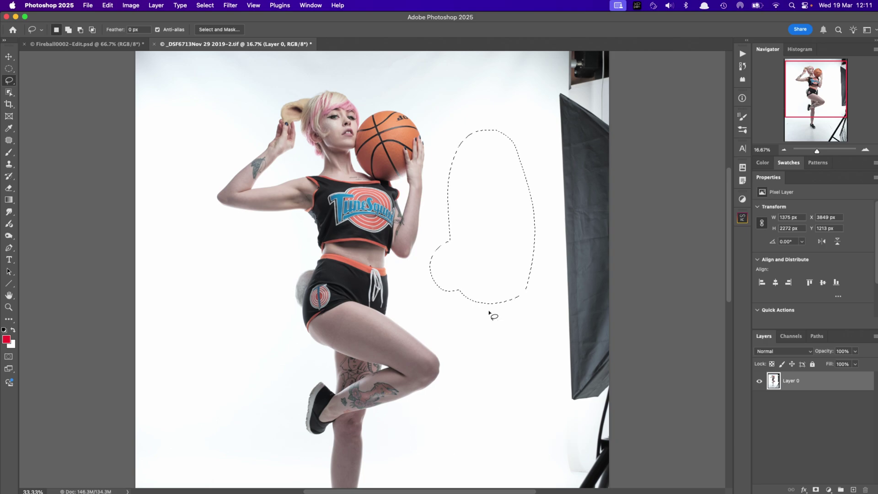
Subtract a notch and the upper part from the background Lasso selection, and clear what remains.
{"action": "key", "text": "alt"}
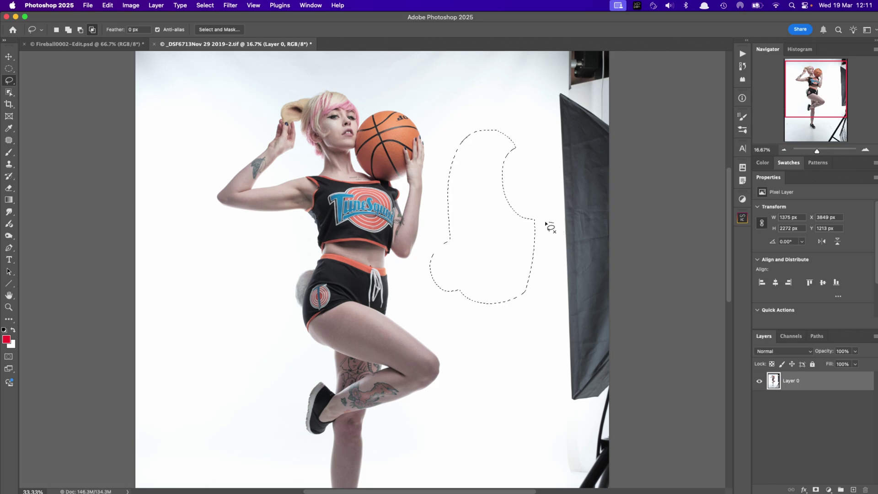
{"action": "mouse_move", "coordinate": [500, 222]}
{"action": "left_mouse_down"}
{"action": "mouse_move", "coordinate": [467, 188]}
{"action": "mouse_move", "coordinate": [402, 323]}
{"action": "mouse_move", "coordinate": [560, 280]}
{"action": "mouse_move", "coordinate": [557, 188]}
{"action": "left_mouse_up"}
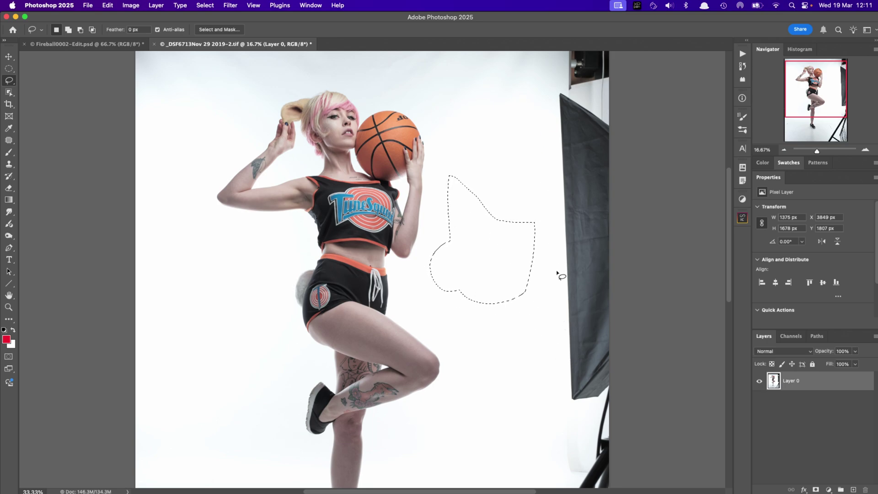
{"action": "key", "text": "super+d"}
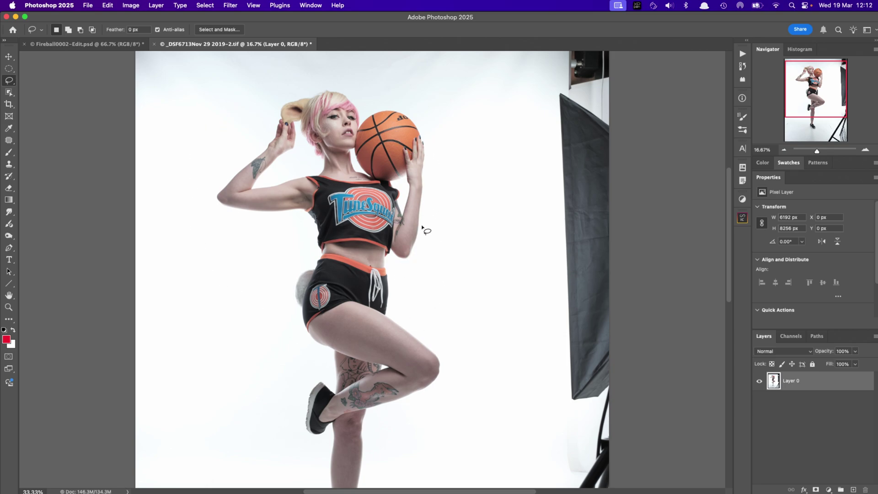
Start a Polygonal Lasso outline around the model's upper body and ball, and remove its last three points.
{"action": "key", "text": "shift+l"}
{"action": "left_click", "coordinate": [232, 91]}
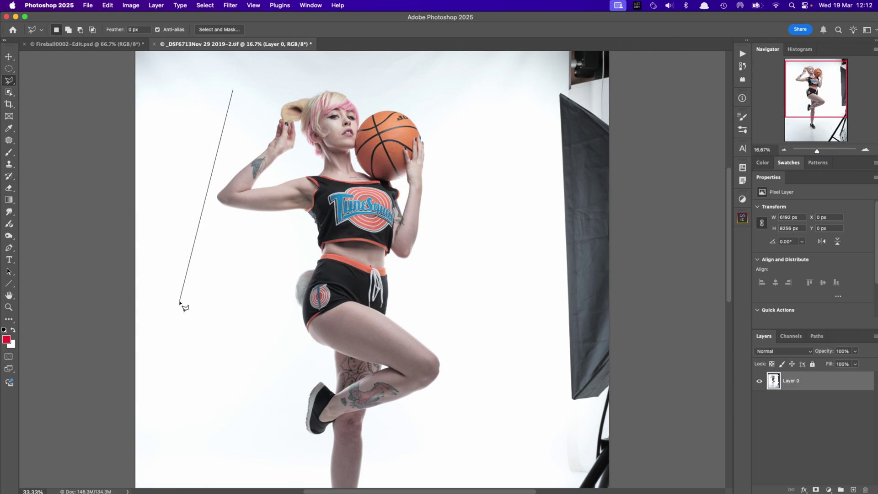
{"action": "left_click", "coordinate": [179, 304]}
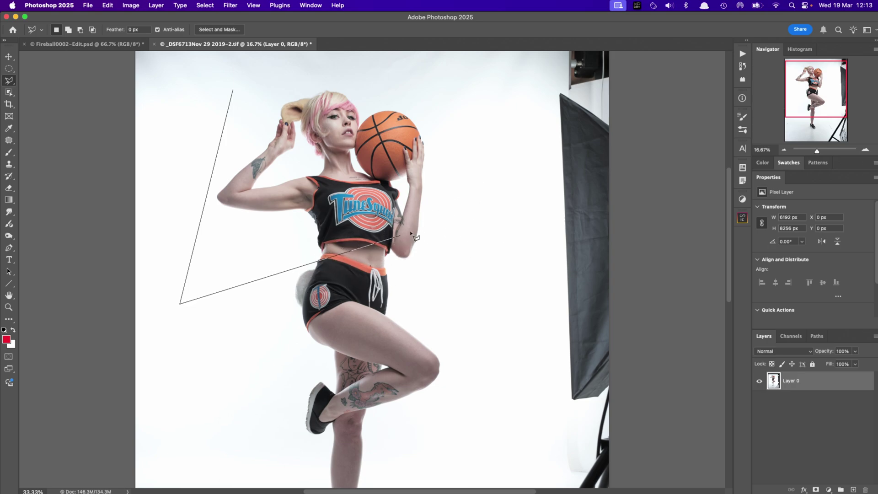
{"action": "left_click", "coordinate": [475, 253]}
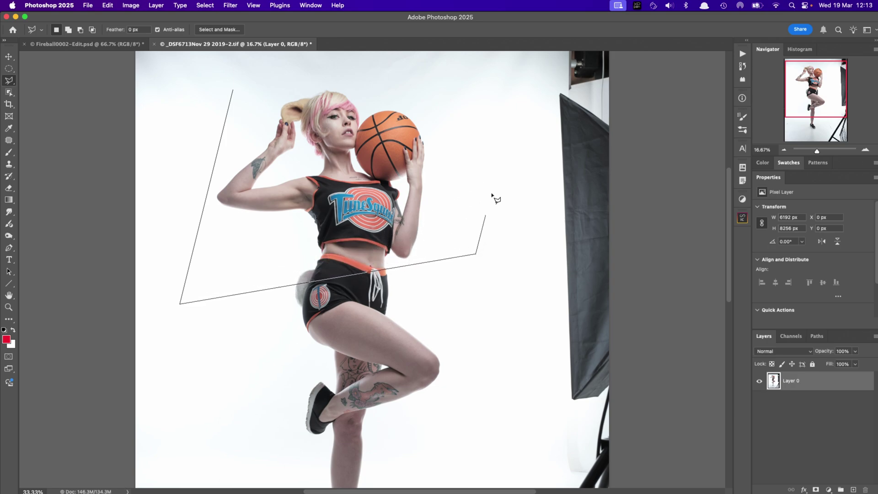
{"action": "left_click", "coordinate": [507, 91]}
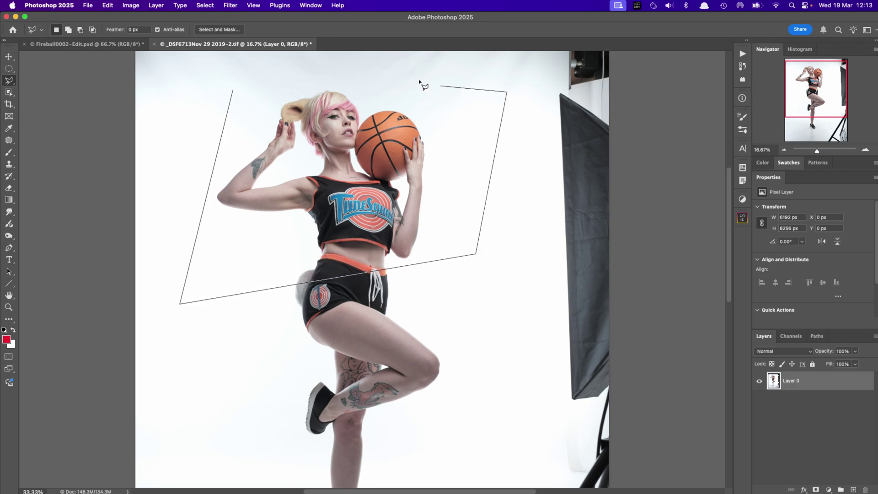
{"action": "left_click", "coordinate": [317, 63]}
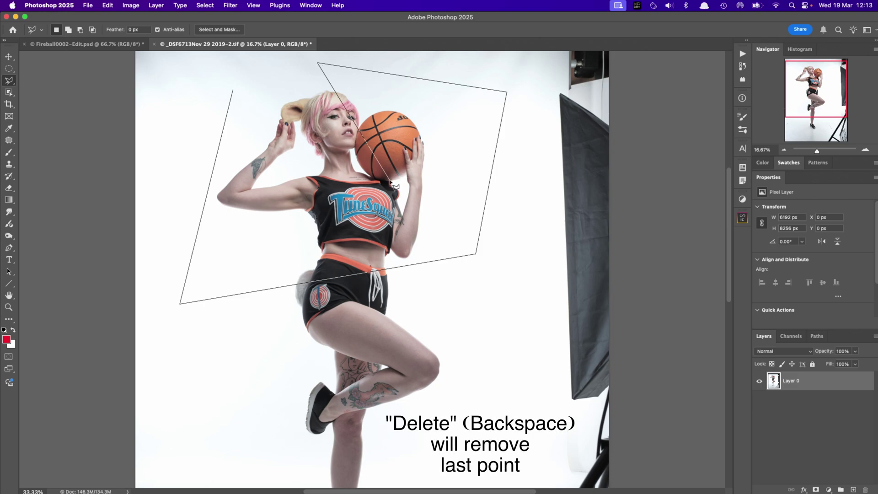
{"action": "key", "text": "BackSpace"}
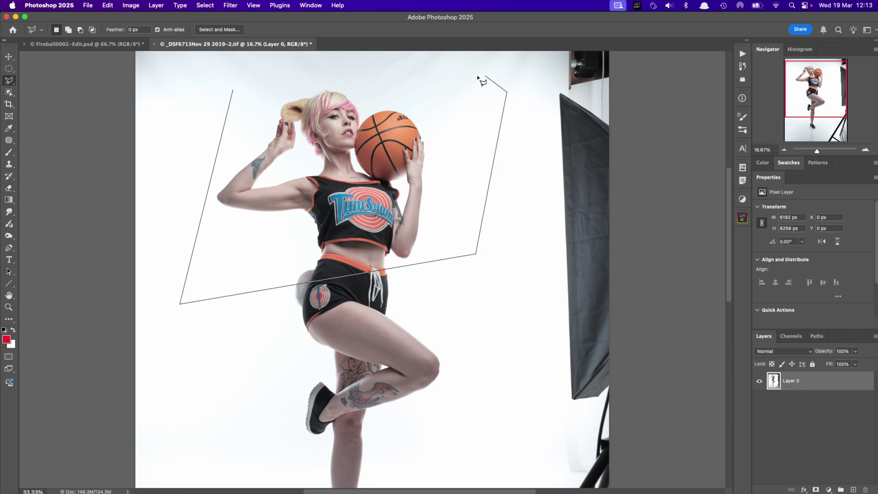
{"action": "key", "text": "BackSpace"}
{"action": "key", "text": "BackSpace"}
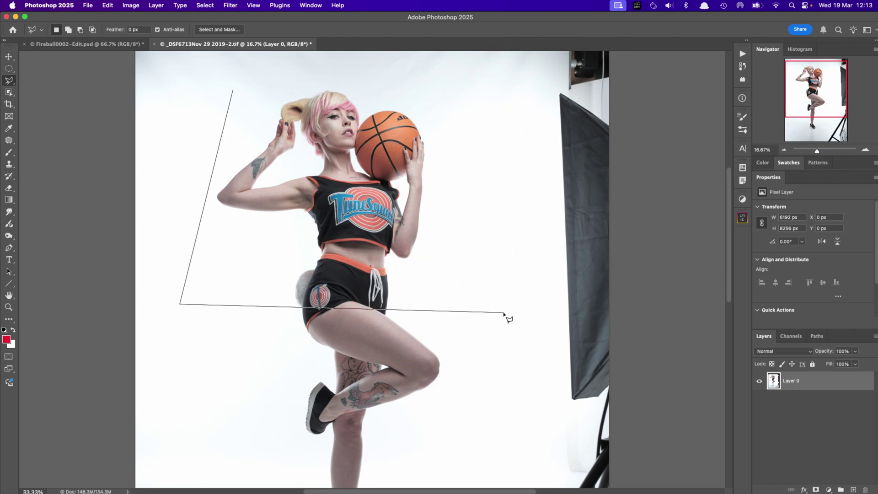
Complete the polygonal outline around the upper body without its last two stray points, about 4372 × 3028 px, and deselect it.
{"action": "left_click", "coordinate": [478, 237]}
{"action": "left_click", "coordinate": [514, 105]}
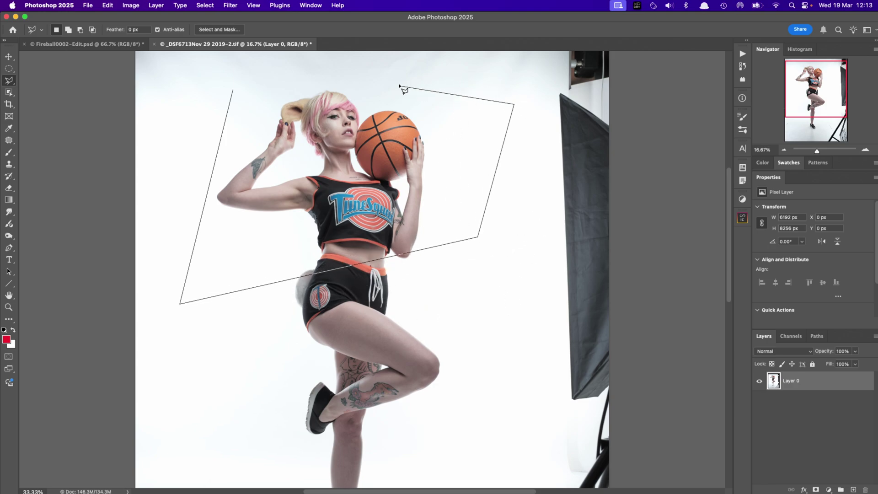
{"action": "left_click", "coordinate": [411, 73]}
{"action": "left_click", "coordinate": [454, 149]}
{"action": "left_click", "coordinate": [365, 82]}
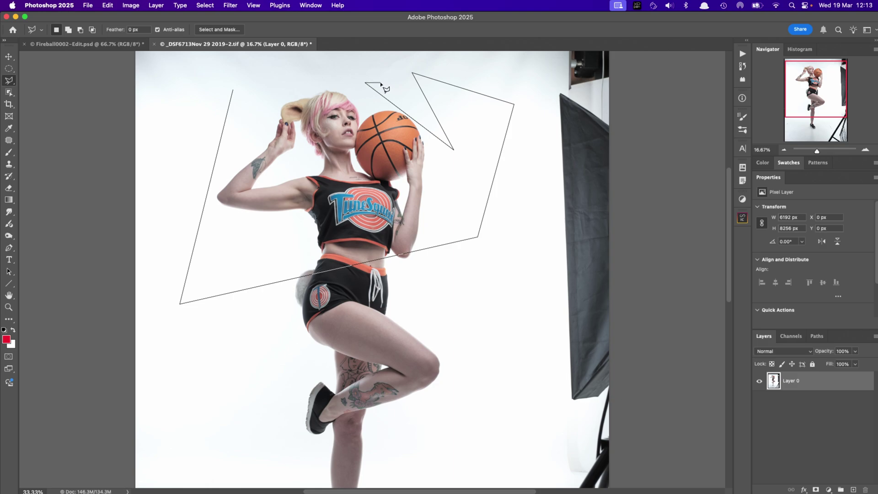
{"action": "key", "text": "BackSpace"}
{"action": "key", "text": "BackSpace"}
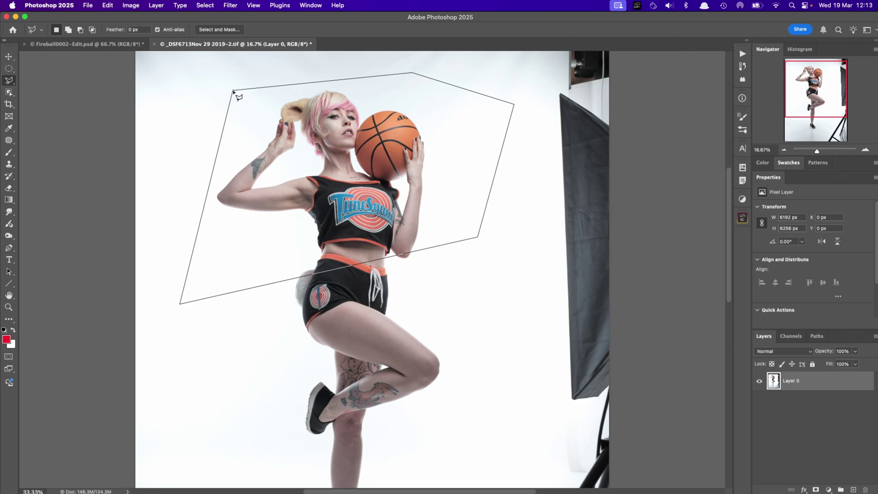
{"action": "left_click", "coordinate": [233, 91]}
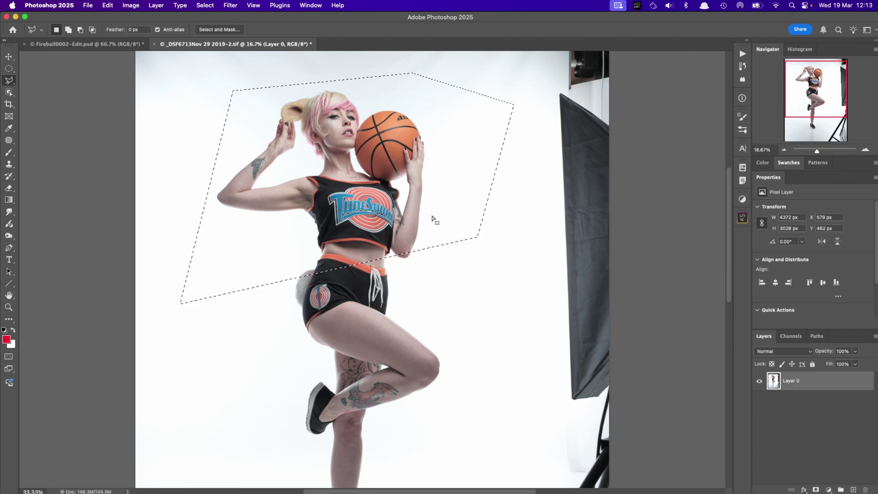
{"action": "key", "text": "super+d"}
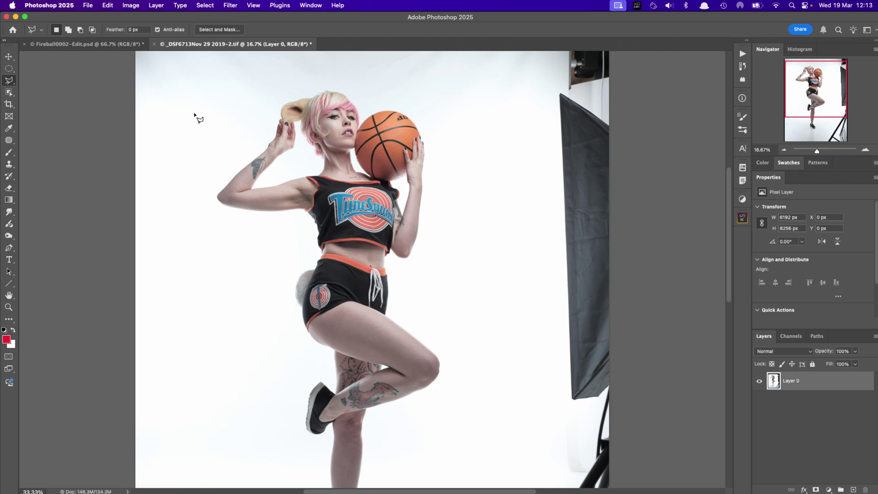
Draw a polygonal selection about 4010 × 2980 px around the model's upper body and basketball, closing it from the last point.
{"action": "left_click", "coordinate": [194, 113]}
{"action": "left_click", "coordinate": [186, 295]}
{"action": "left_click", "coordinate": [455, 295]}
{"action": "left_click", "coordinate": [492, 108]}
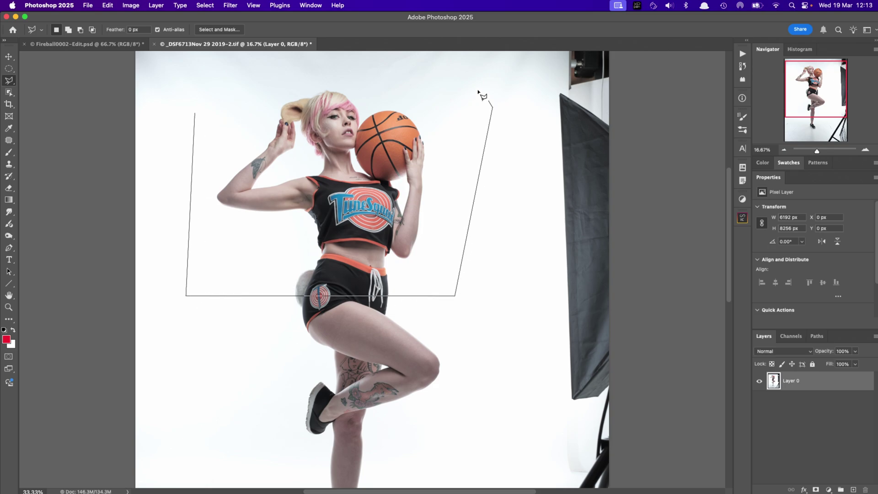
{"action": "left_click", "coordinate": [358, 68]}
{"action": "key", "text": "Return"}
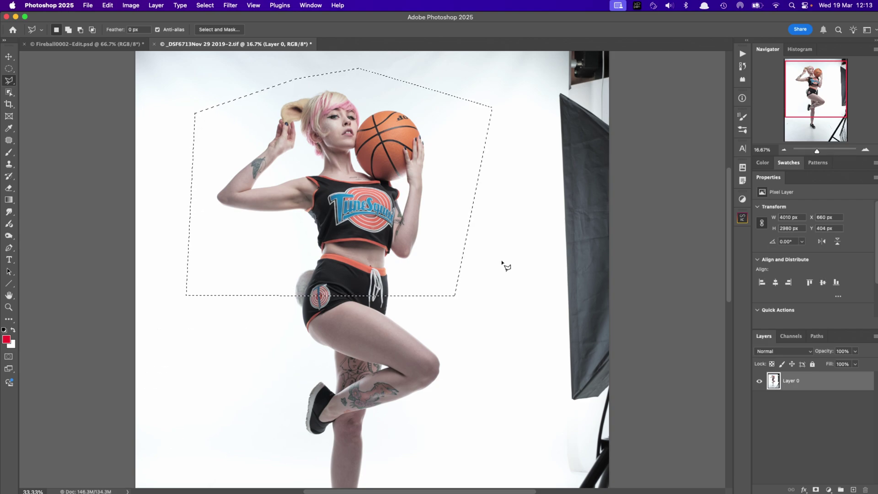
Replace the selection with a wedge-shaped polygonal one about 2267 × 976 px, from the upper thigh into the white background.
{"action": "left_click", "coordinate": [502, 236]}
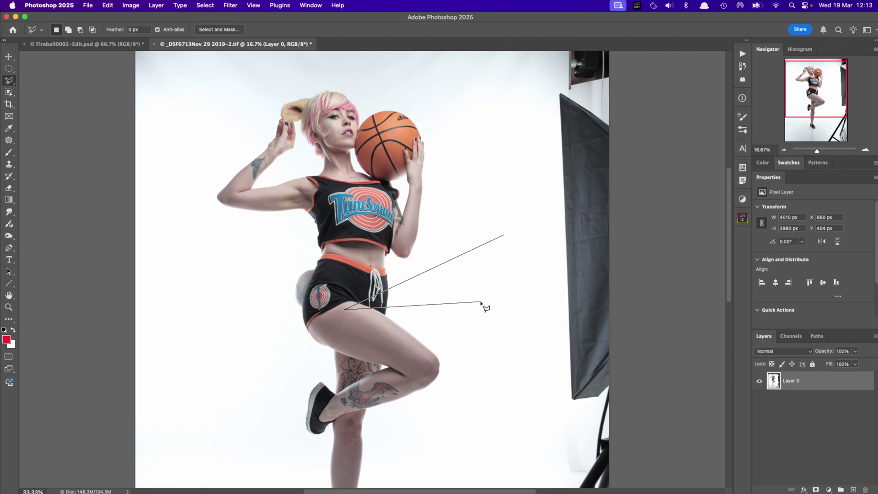
{"action": "left_click", "coordinate": [497, 297]}
{"action": "double_click", "coordinate": [517, 261]}
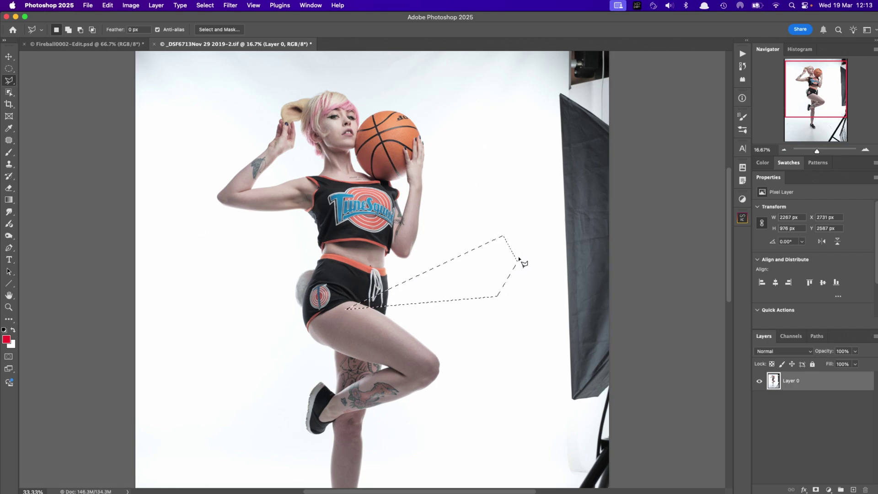
Deselect the wedge-shaped selection and restore it with Reselect.
{"action": "key", "text": "super+d"}
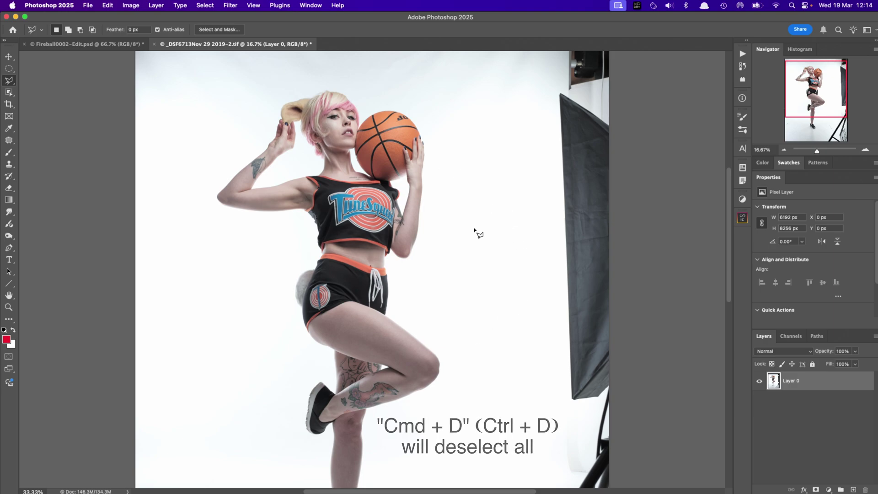
{"action": "key", "text": "shift+super+d"}
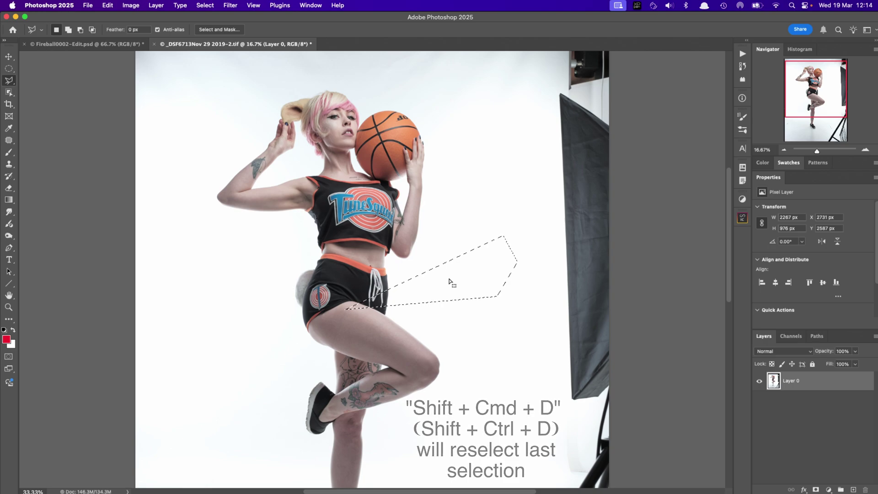
Replace the wedge-shaped selection by selecting the entire canvas, and deselect it.
{"action": "key", "text": "super+a"}
{"action": "key", "text": "super+a"}
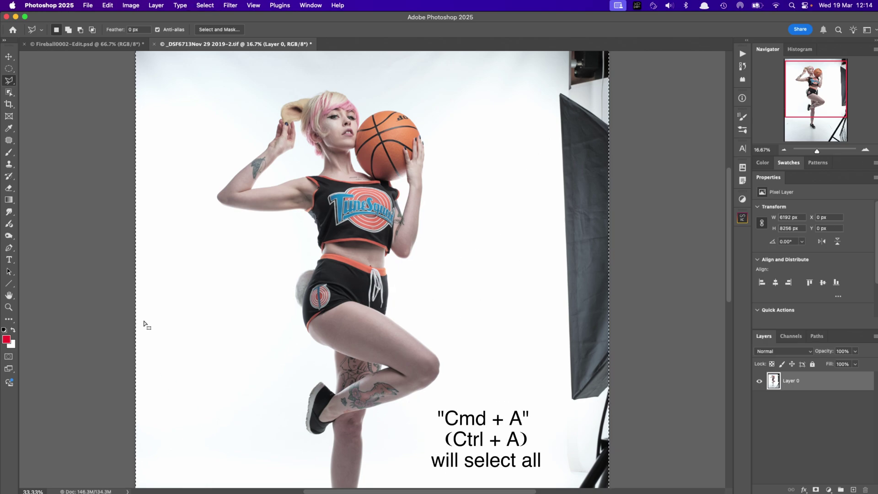
{"action": "key", "text": "super+d"}
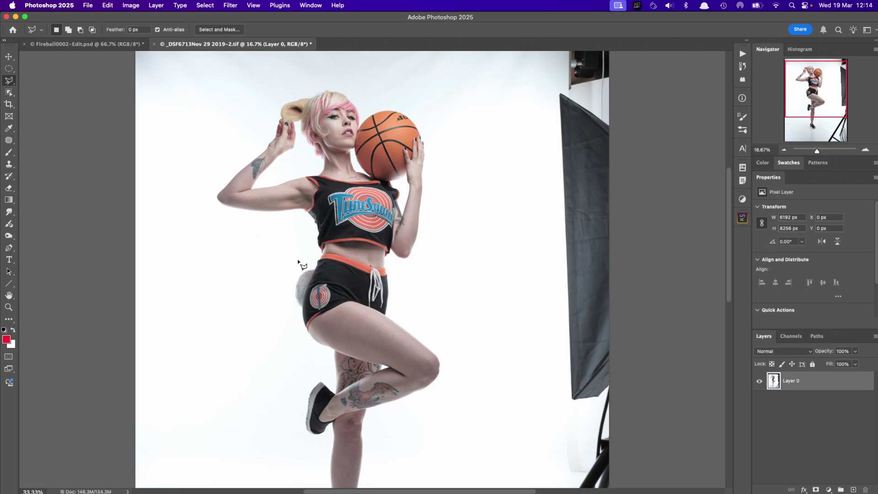
Draw a closed Magnetic Lasso selection about 1147 × 2898 px around the basketball, raised arm, torso and shorts front.
{"action": "key", "text": "shift+l"}
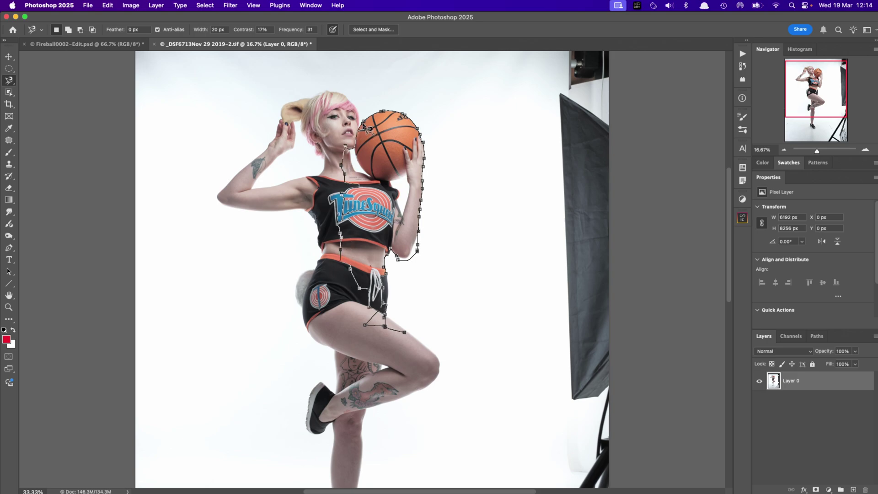
{"action": "left_click", "coordinate": [364, 125]}
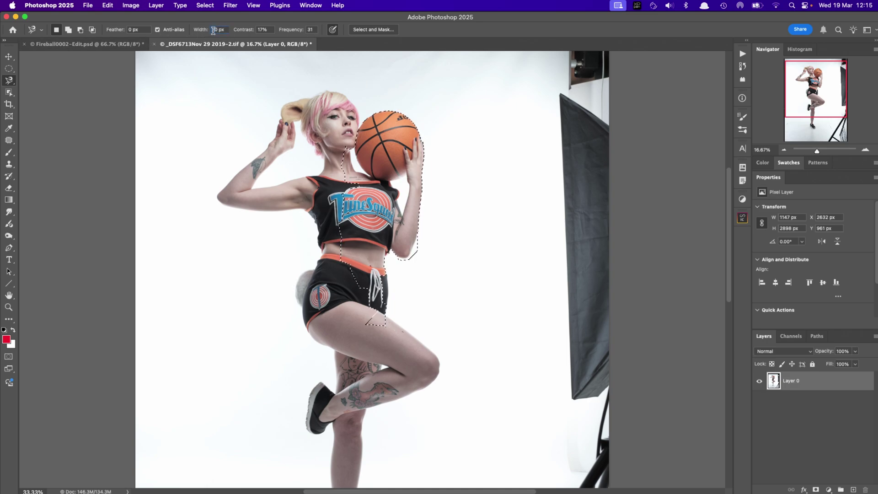
Set the Magnetic Lasso width to 10 px and outline the tail and hip in a selection about 557 × 1004 px.
{"action": "type", "text": "10"}
{"action": "left_click", "coordinate": [312, 269]}
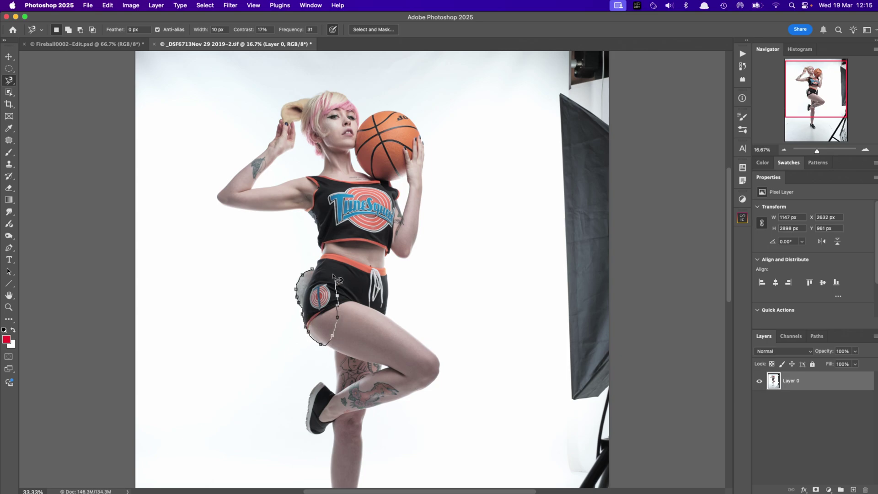
{"action": "left_click", "coordinate": [311, 269]}
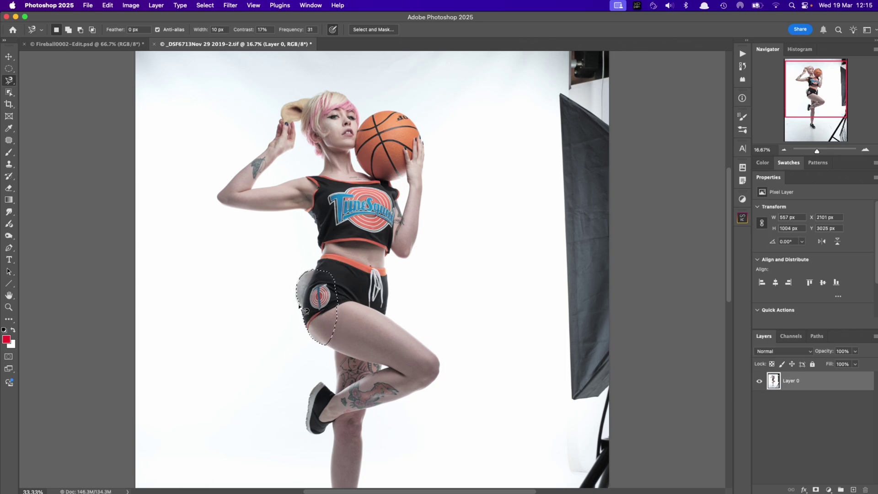
Trace a Magnetic Lasso selection about 417 × 647 px around the shorts' drawstring area and deselect it.
{"action": "left_click", "coordinate": [864, 151]}
{"action": "left_click", "coordinate": [864, 151]}
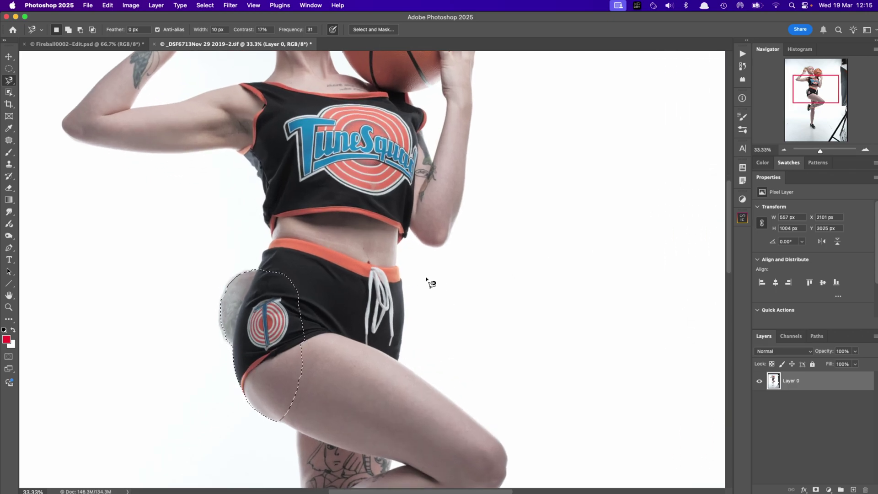
{"action": "left_click", "coordinate": [402, 281]}
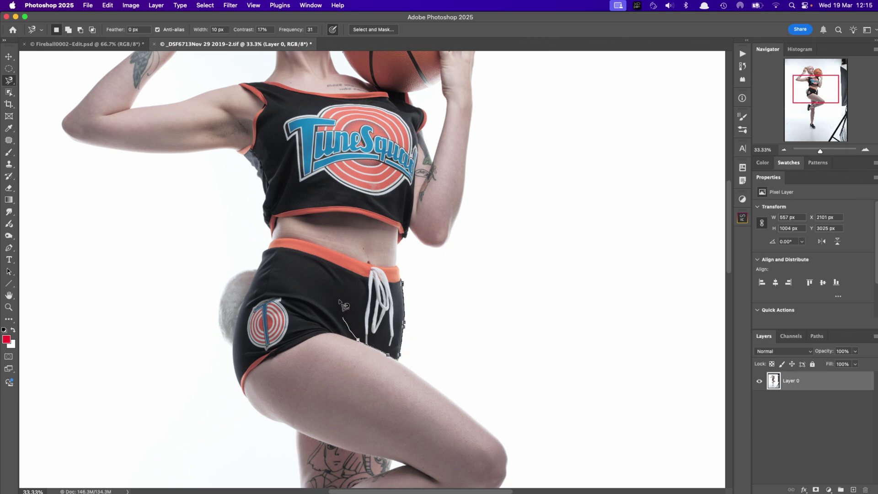
{"action": "left_click", "coordinate": [402, 281]}
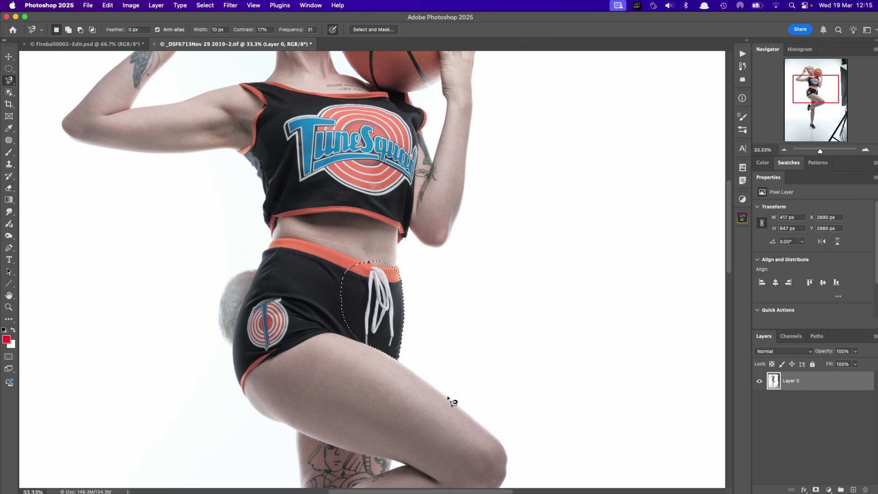
{"action": "key", "text": "super+d"}
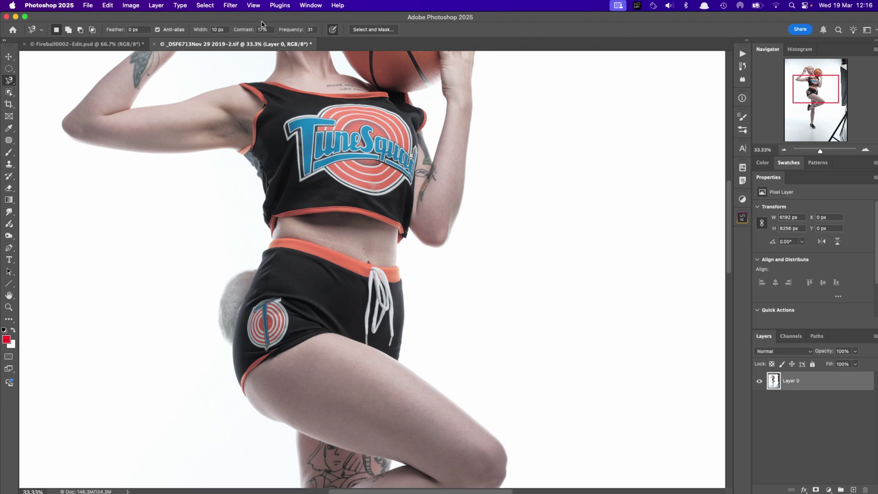
Set the Magnetic Lasso to 27 px width, 23% contrast and a frequency of 21.
{"action": "left_click_drag", "start_coordinate": [266, 29], "coordinate": [257, 28]}
{"action": "left_click_drag", "start_coordinate": [244, 35], "coordinate": [202, 34]}
{"action": "left_click", "coordinate": [254, 29]}
{"action": "type", "text": "100"}
{"action": "left_click_drag", "start_coordinate": [296, 31], "coordinate": [268, 31]}
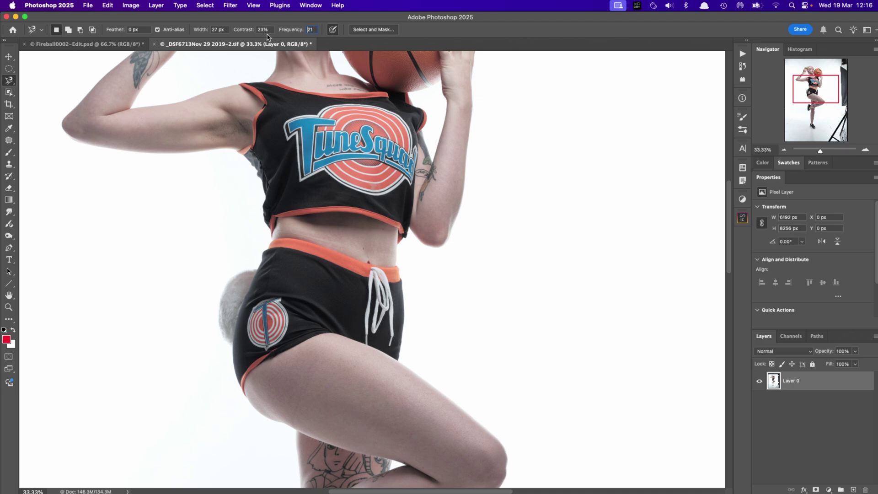
Trace a Magnetic Lasso selection about 380 × 760 px from the armpit along the waist to the shorts, and deselect it.
{"action": "left_click", "coordinate": [244, 155]}
{"action": "left_click", "coordinate": [250, 156]}
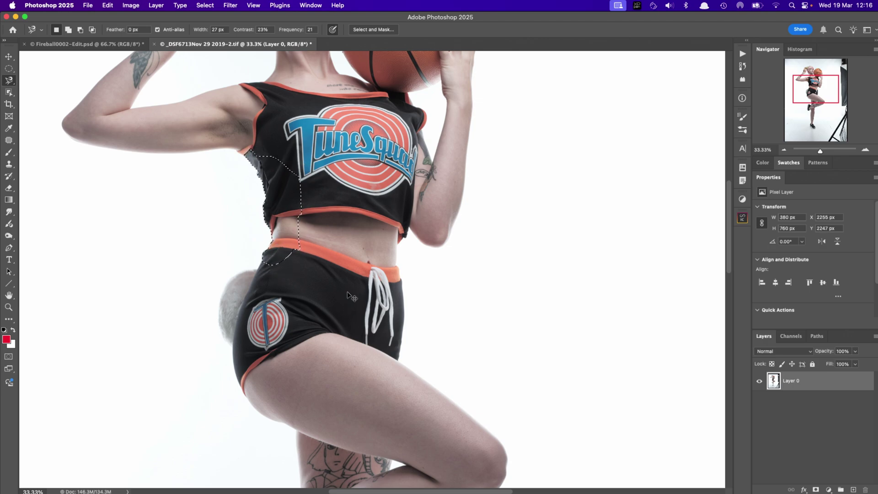
{"action": "key", "text": "super+d"}
Set the Magnetic Lasso frequency to 100, retrace the armpit-to-waist edge at about 547 × 867 px and deselect it.
{"action": "left_click_drag", "start_coordinate": [290, 34], "coordinate": [365, 34]}
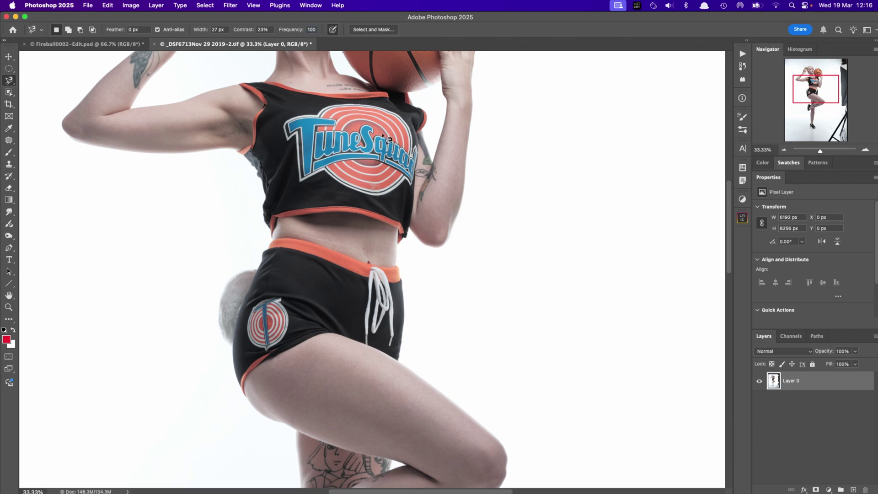
{"action": "left_click", "coordinate": [240, 152]}
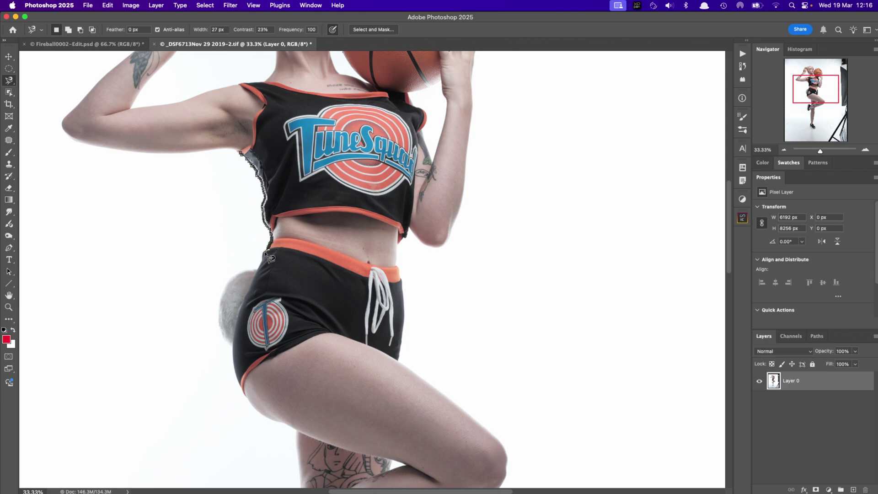
{"action": "left_click", "coordinate": [242, 154]}
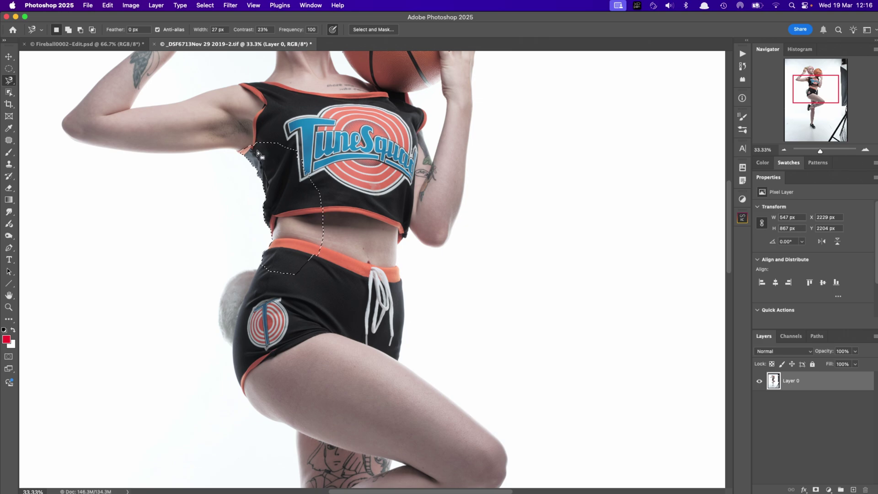
{"action": "key", "text": "super+d"}
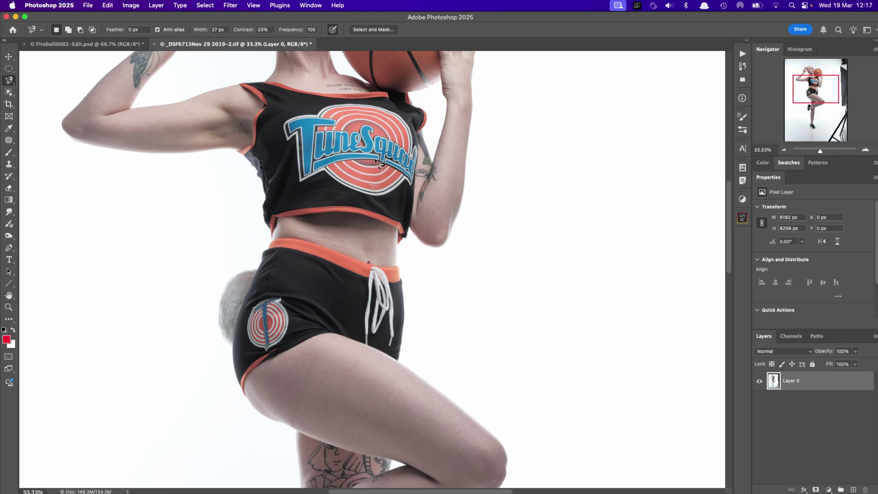
Draw a rounded freehand Lasso selection about 1358 × 1338 px on the white background beside the model and invert it.
{"action": "key", "text": "shift+l"}
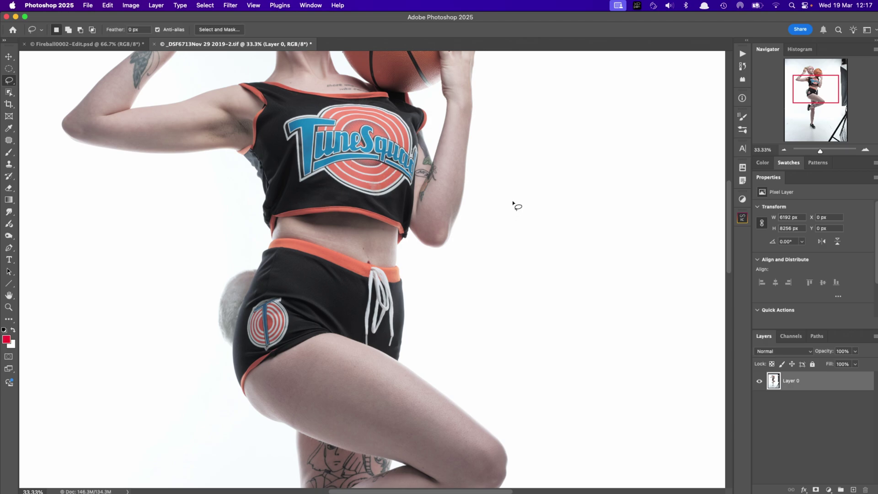
{"action": "mouse_move", "coordinate": [544, 147]}
{"action": "left_mouse_down"}
{"action": "mouse_move", "coordinate": [523, 327]}
{"action": "mouse_move", "coordinate": [632, 143]}
{"action": "mouse_move", "coordinate": [553, 138]}
{"action": "left_mouse_up"}
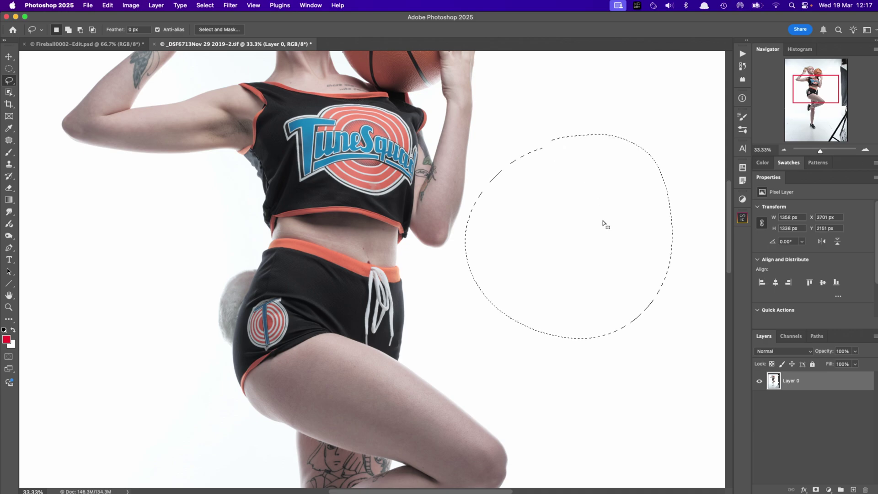
{"action": "right_click", "coordinate": [597, 211]}
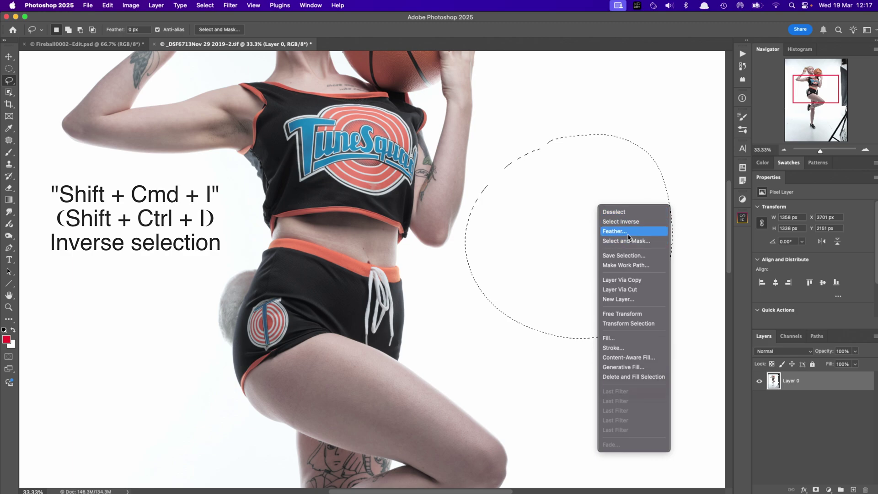
{"action": "left_click", "coordinate": [594, 180]}
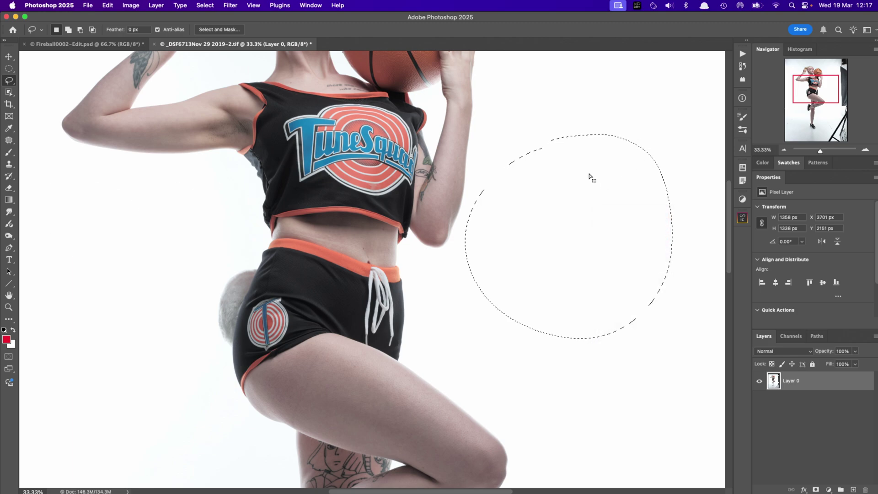
{"action": "key", "text": "super+shift+i"}
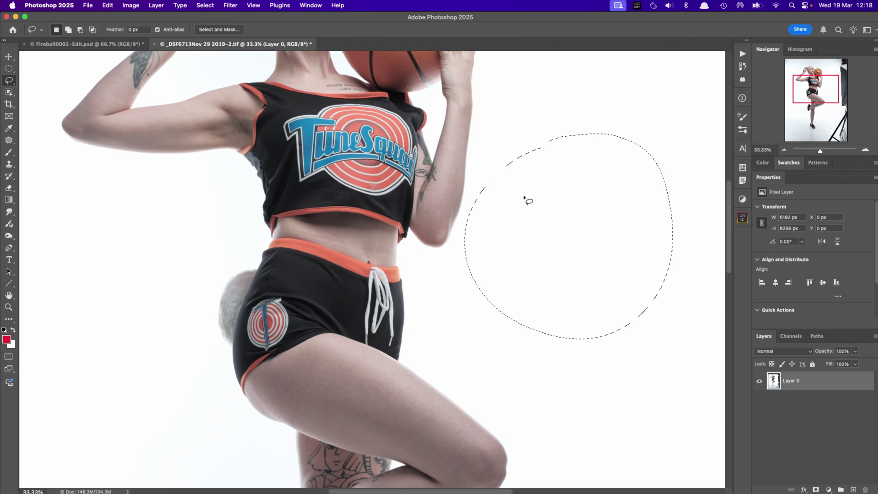
Add a new layer and prepare the Brush tool with pressure-controlled opacity off and 100% flow.
{"action": "left_click_drag", "start_coordinate": [658, 296], "coordinate": [510, 297]}
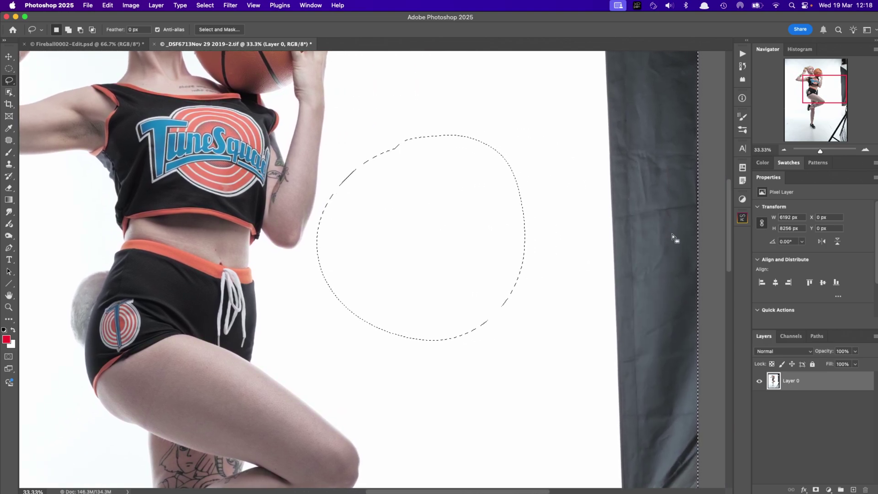
{"action": "left_click", "coordinate": [852, 490]}
{"action": "key", "text": "b"}
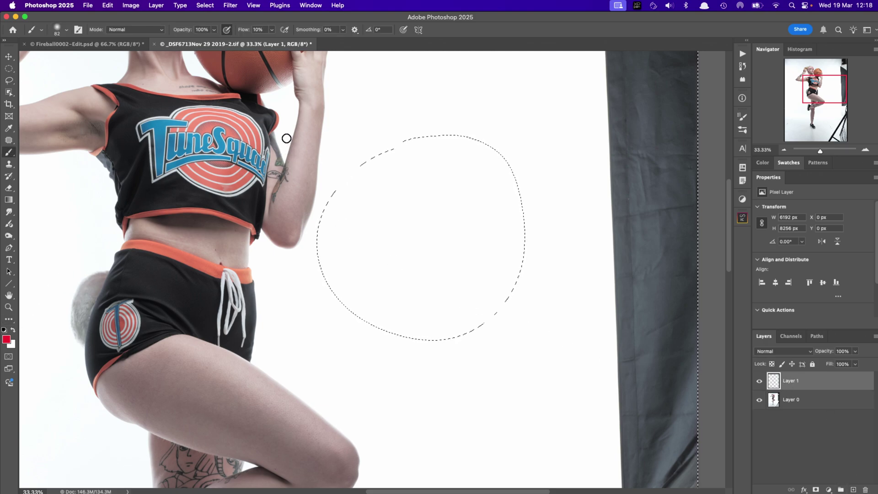
{"action": "left_click", "coordinate": [227, 30]}
{"action": "left_click_drag", "start_coordinate": [242, 31], "coordinate": [429, 44]}
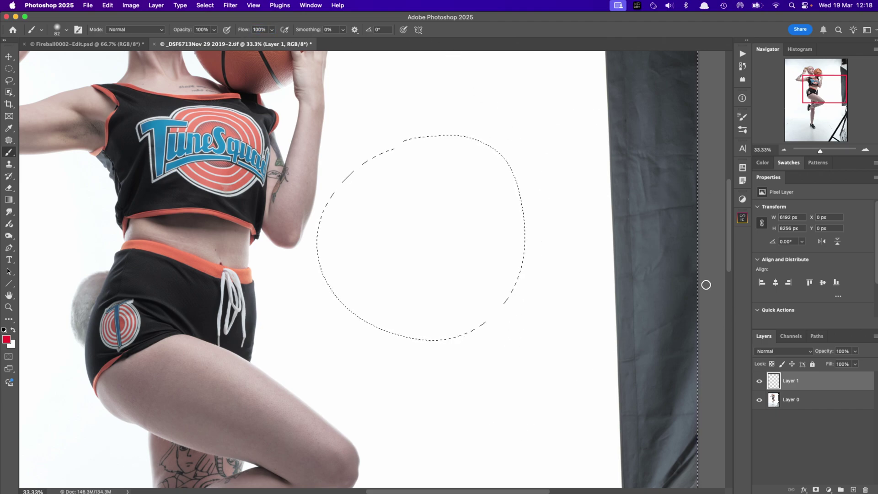
Invert back to the rounded selection and paint red brush strokes across its inside on Layer 1, deleting them again.
{"action": "key", "text": "shift+super+i"}
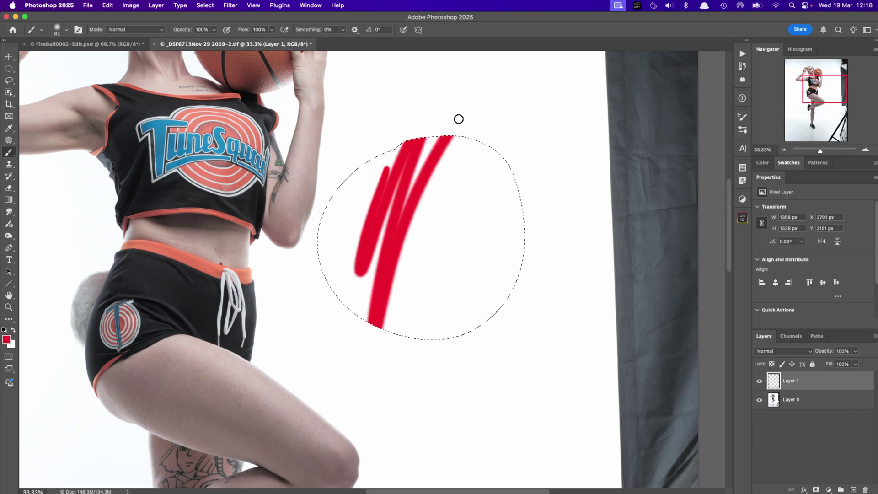
{"action": "mouse_move", "coordinate": [581, 175]}
{"action": "left_mouse_down"}
{"action": "mouse_move", "coordinate": [499, 106]}
{"action": "mouse_move", "coordinate": [425, 107]}
{"action": "left_mouse_up"}
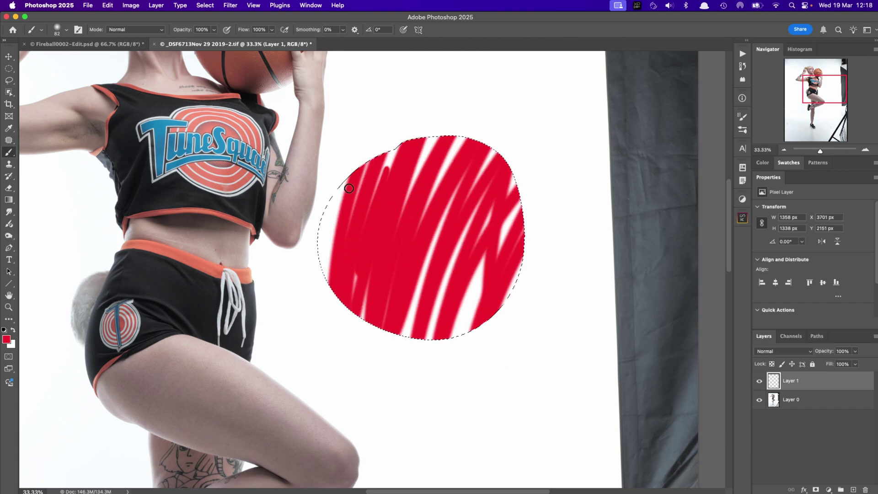
{"action": "mouse_move", "coordinate": [349, 188]}
{"action": "left_mouse_down"}
{"action": "mouse_move", "coordinate": [319, 264]}
{"action": "mouse_move", "coordinate": [388, 277]}
{"action": "left_mouse_up"}
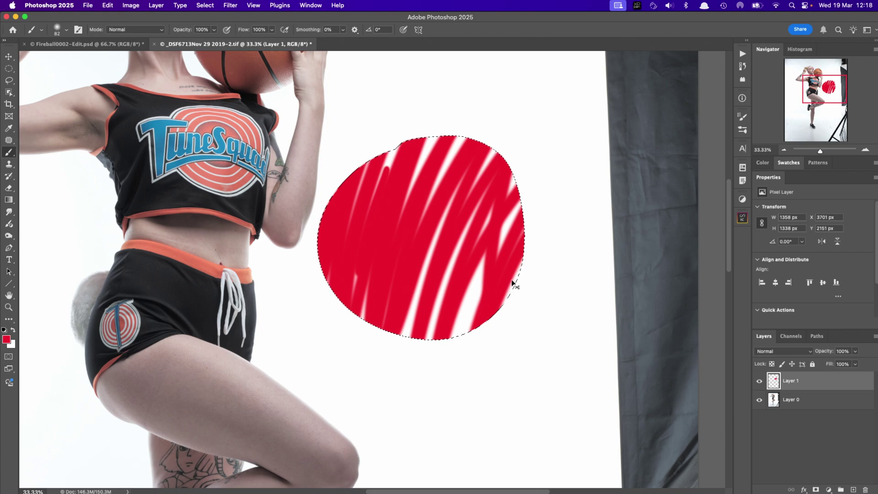
{"action": "key", "text": "BackSpace"}
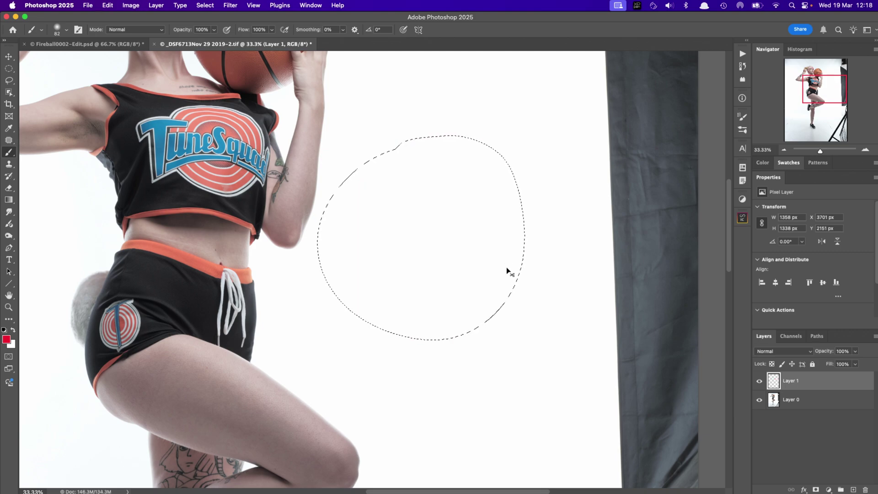
Invert the selection and paint red brush strokes around the outside of the rounded shape, deleting them again.
{"action": "key", "text": "super+shift+i"}
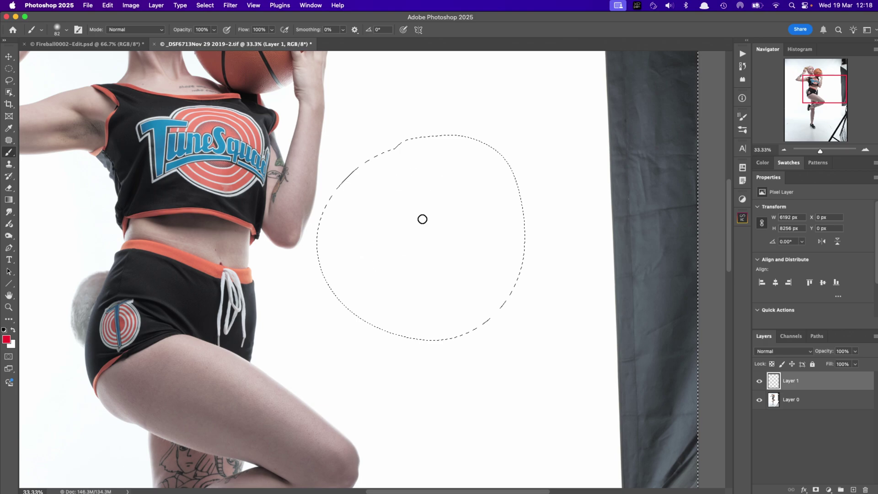
{"action": "mouse_move", "coordinate": [521, 128]}
{"action": "left_mouse_down"}
{"action": "mouse_move", "coordinate": [472, 263]}
{"action": "mouse_move", "coordinate": [497, 337]}
{"action": "mouse_move", "coordinate": [437, 368]}
{"action": "mouse_move", "coordinate": [420, 231]}
{"action": "left_mouse_up"}
{"action": "mouse_move", "coordinate": [408, 136]}
{"action": "left_mouse_down"}
{"action": "mouse_move", "coordinate": [384, 153]}
{"action": "mouse_move", "coordinate": [328, 269]}
{"action": "left_mouse_up"}
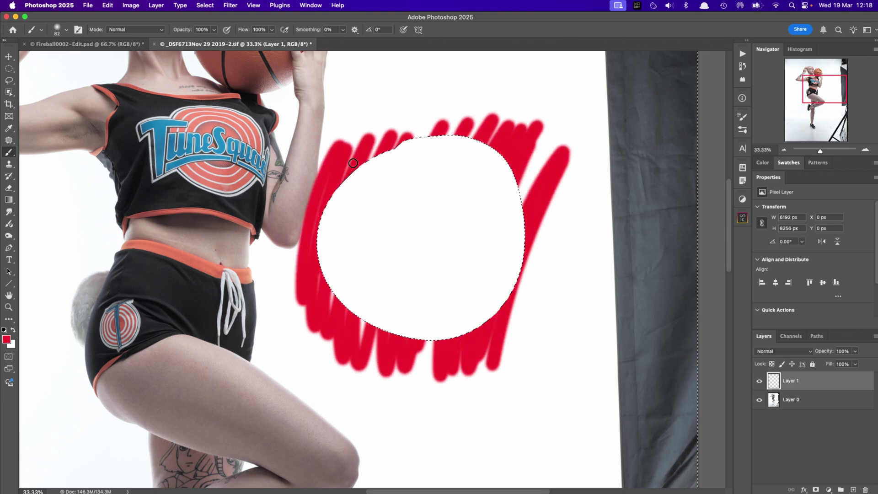
{"action": "left_click_drag", "start_coordinate": [466, 211], "coordinate": [456, 251]}
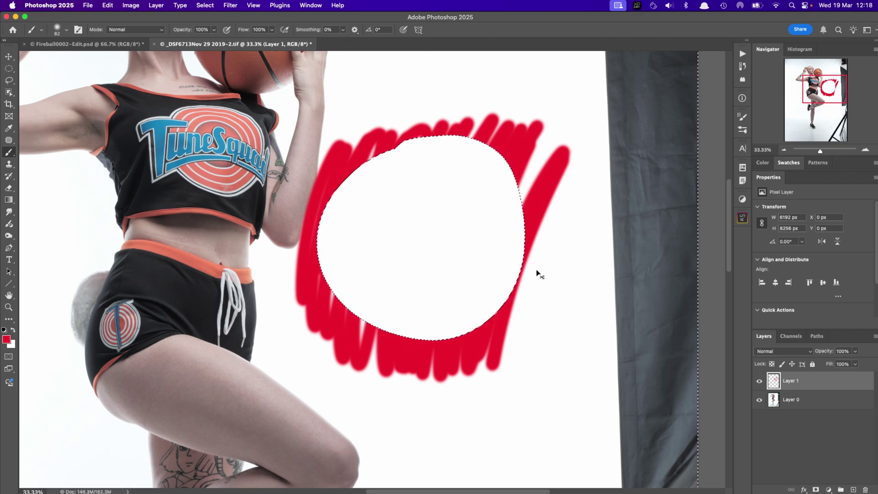
{"action": "key", "text": "Delete"}
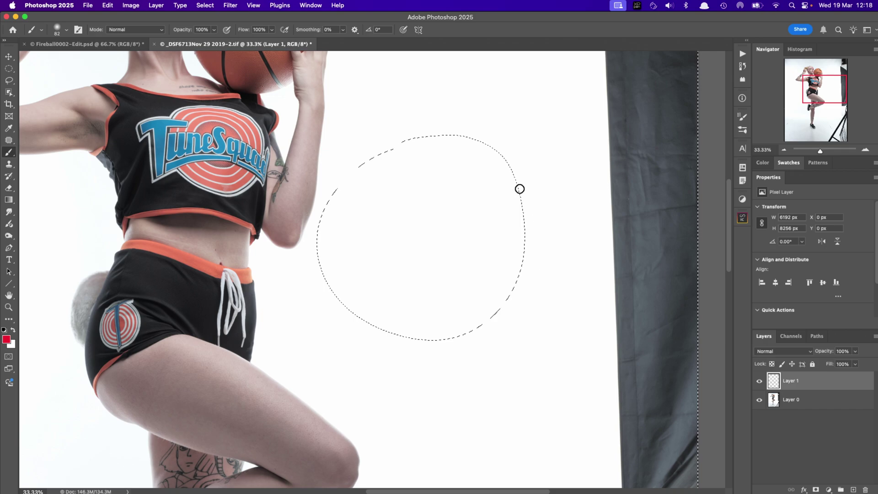
Invert back to the rounded selection beside the model and feather it by 30 pixels.
{"action": "key", "text": "l"}
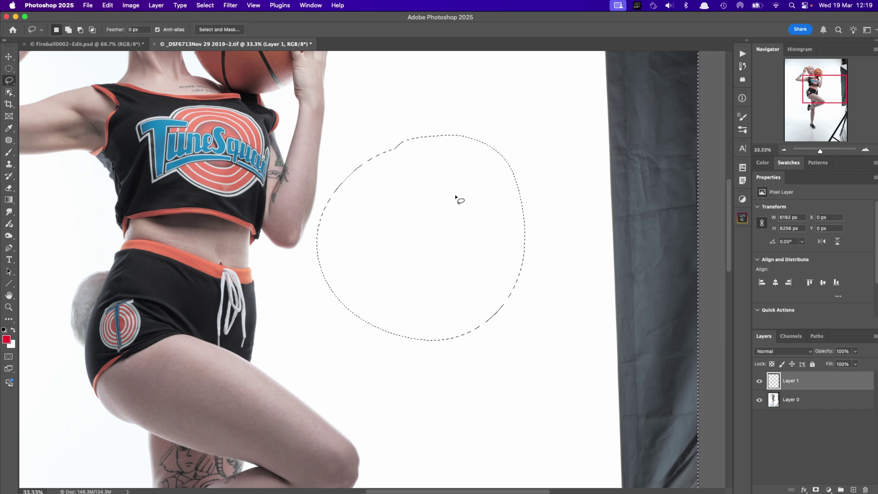
{"action": "right_click", "coordinate": [441, 202]}
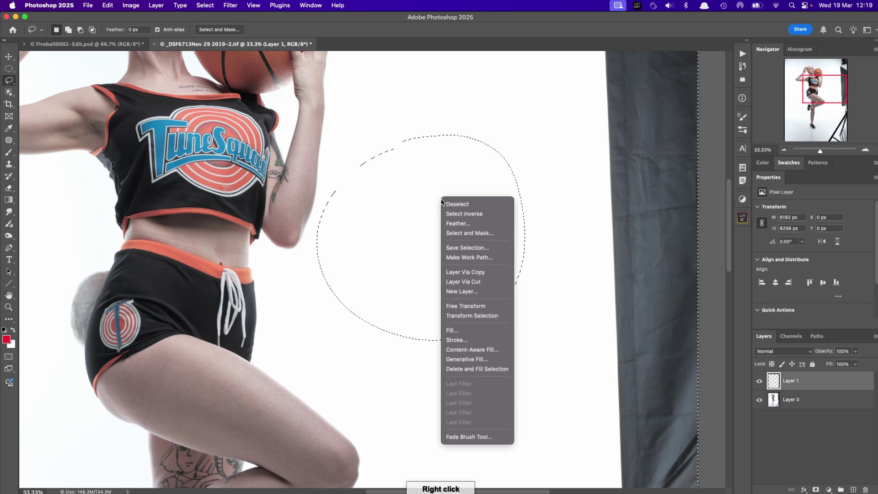
{"action": "left_click", "coordinate": [465, 224]}
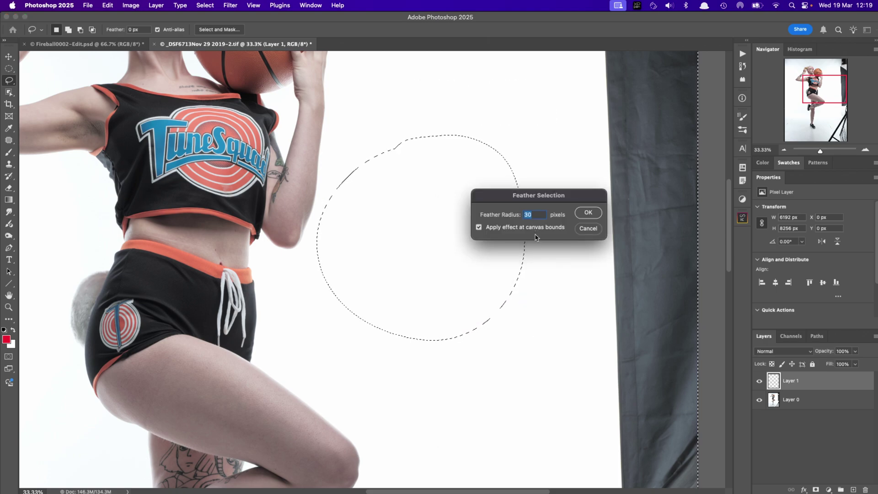
{"action": "key", "text": "Return"}
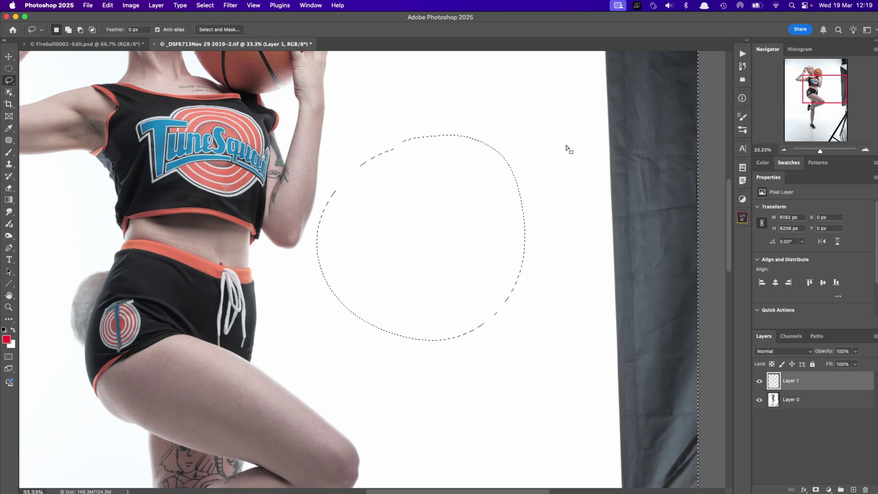
{"action": "key", "text": "super+shift+i"}
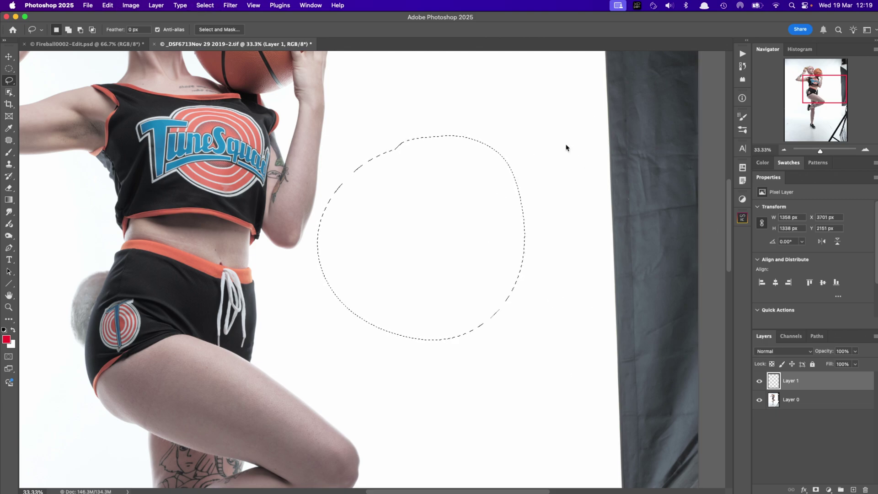
{"action": "right_click", "coordinate": [480, 220]}
{"action": "left_click", "coordinate": [496, 237]}
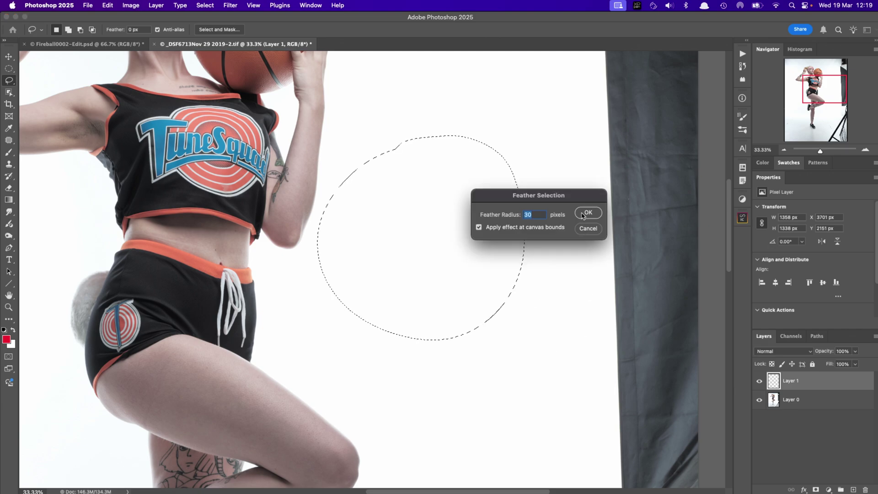
{"action": "left_click", "coordinate": [587, 213]}
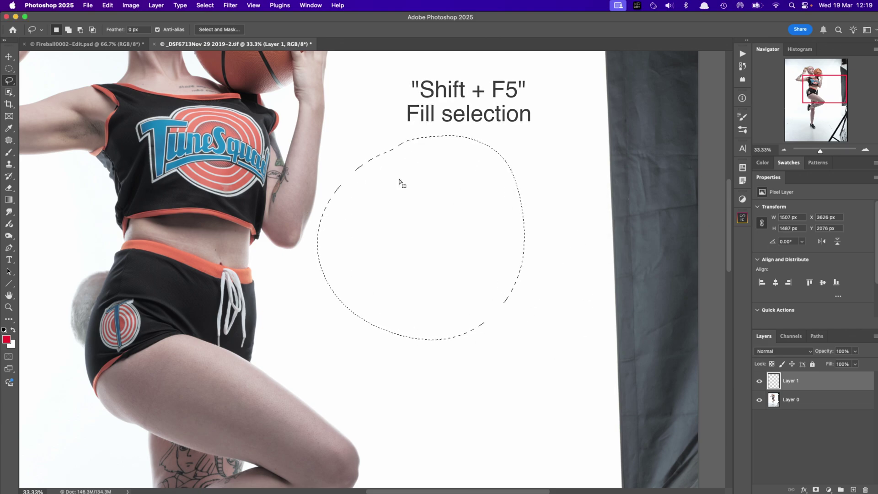
Fill the feathered selection with the red foreground colour at 100% opacity, and undo back past the feathering to clear it.
{"action": "key", "text": "shift+F5"}
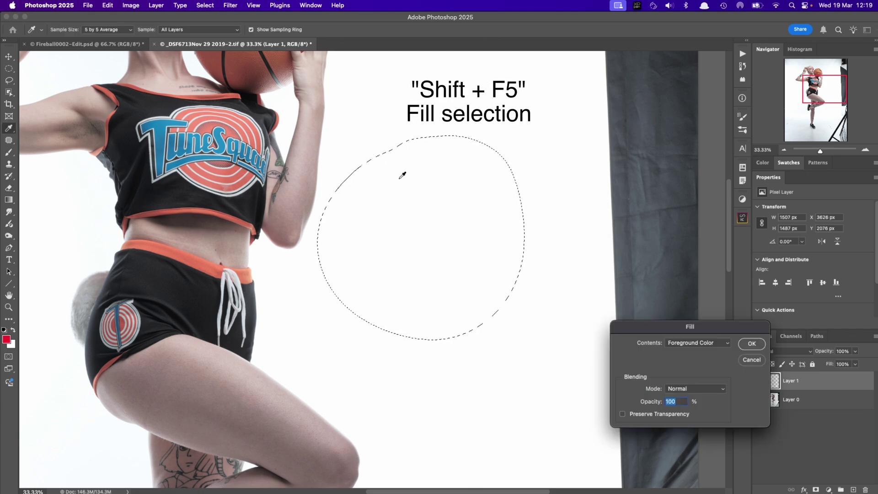
{"action": "key", "text": "Return"}
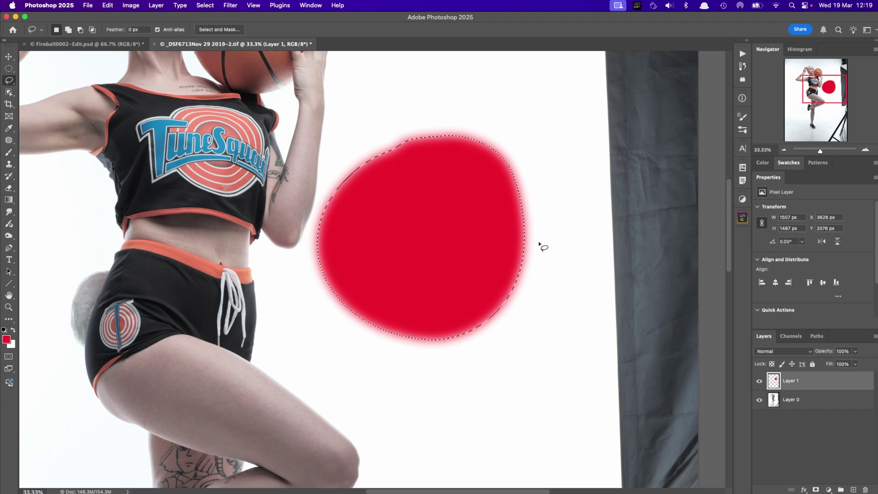
{"action": "key", "text": "super+d"}
{"action": "key", "text": "super+z"}
{"action": "key", "text": "super+z"}
{"action": "key", "text": "super+z"}
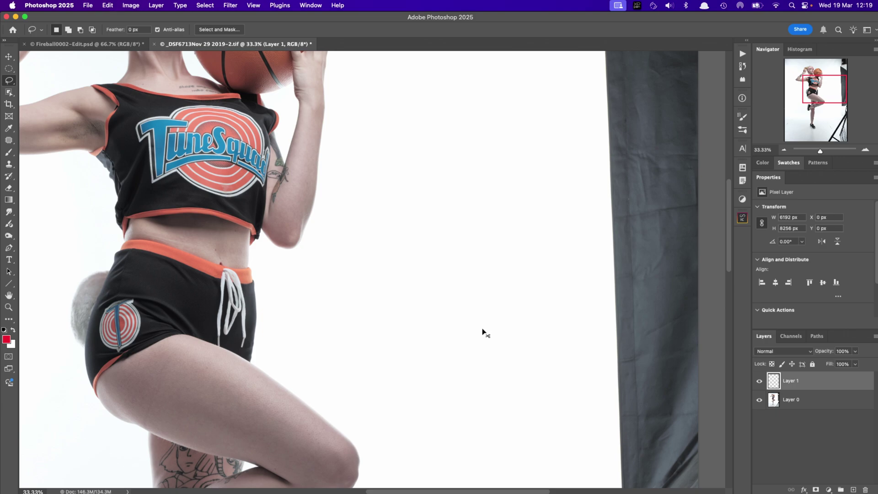
{"action": "key", "text": "super+d"}
Draw a rounded freehand Lasso selection about 1095 × 1054 px on the white background, fill it with the foreground colour and undo the fill.
{"action": "mouse_move", "coordinate": [459, 143]}
{"action": "left_mouse_down"}
{"action": "mouse_move", "coordinate": [355, 243]}
{"action": "mouse_move", "coordinate": [516, 250]}
{"action": "mouse_move", "coordinate": [435, 145]}
{"action": "left_mouse_up"}
{"action": "key", "text": "shift+BackSpace"}
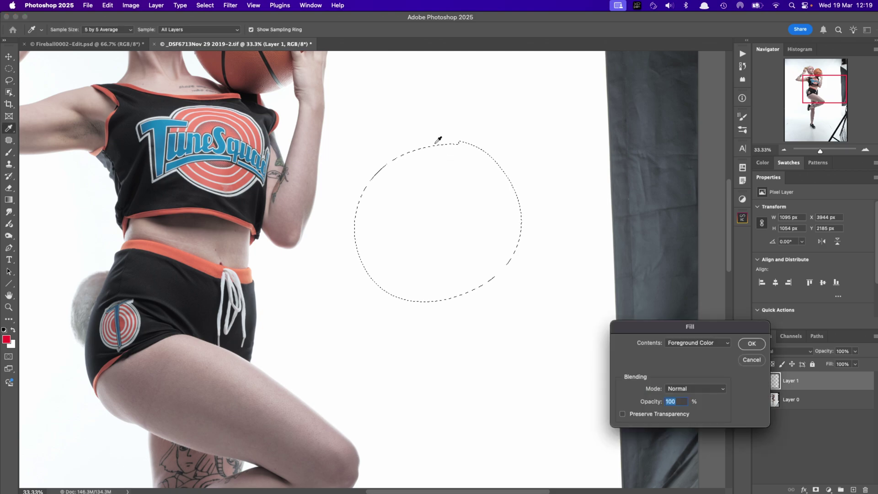
{"action": "key", "text": "Return"}
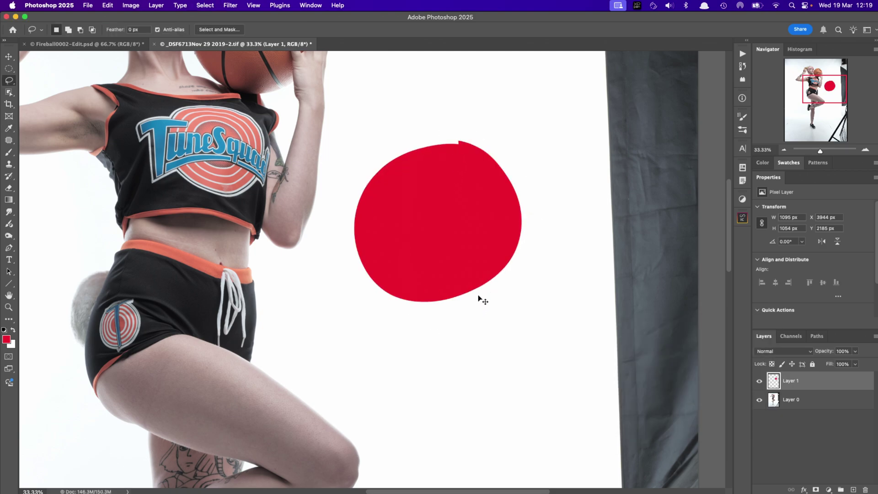
{"action": "key", "text": "super+z"}
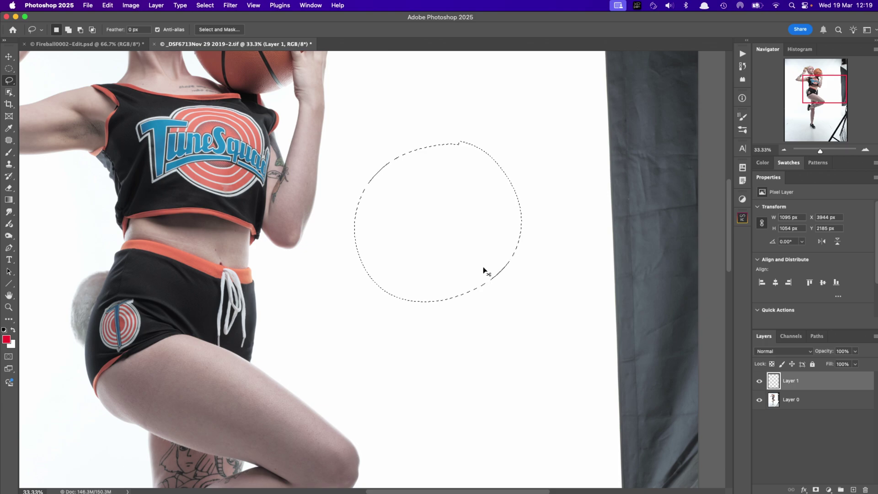
Save the rounded selection as a new channel named Circle.
{"action": "right_click", "coordinate": [447, 210]}
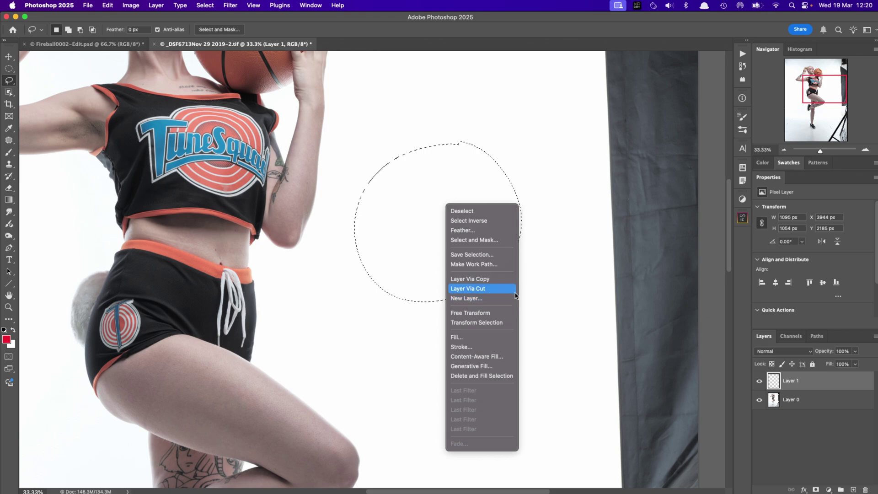
{"action": "left_click", "coordinate": [478, 257]}
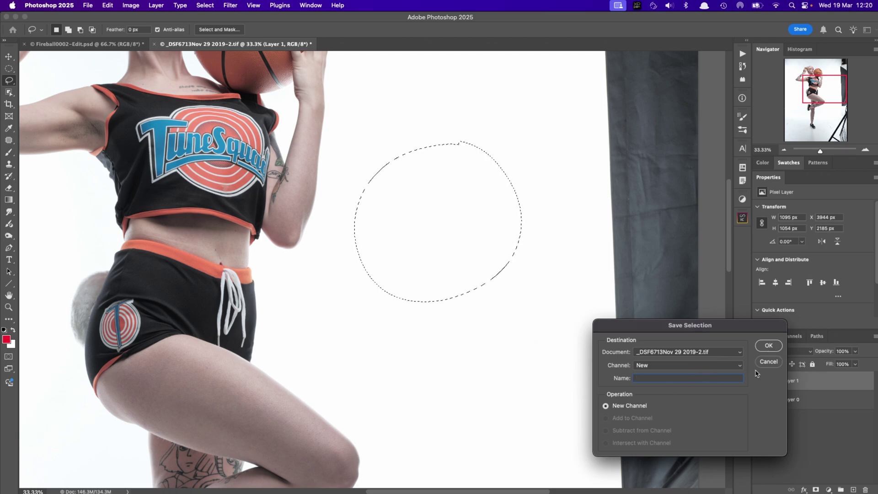
{"action": "type", "text": "Ci"}
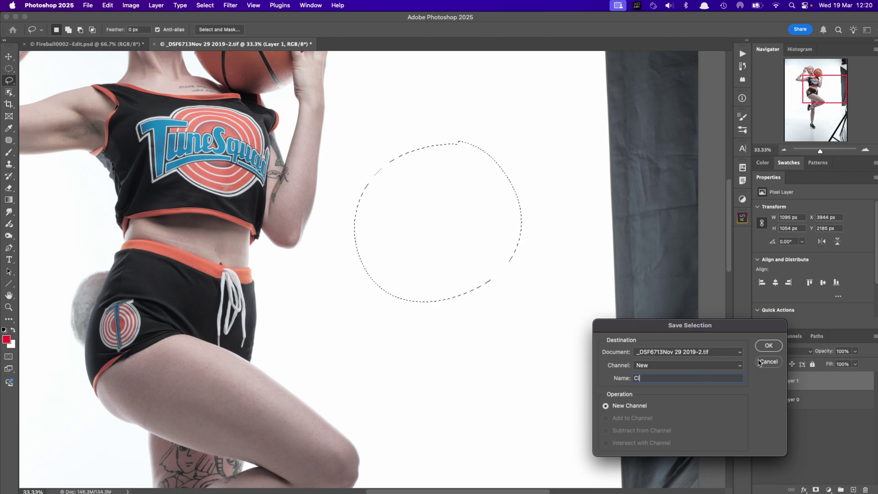
{"action": "type", "text": "rcle"}
{"action": "key", "text": "Return"}
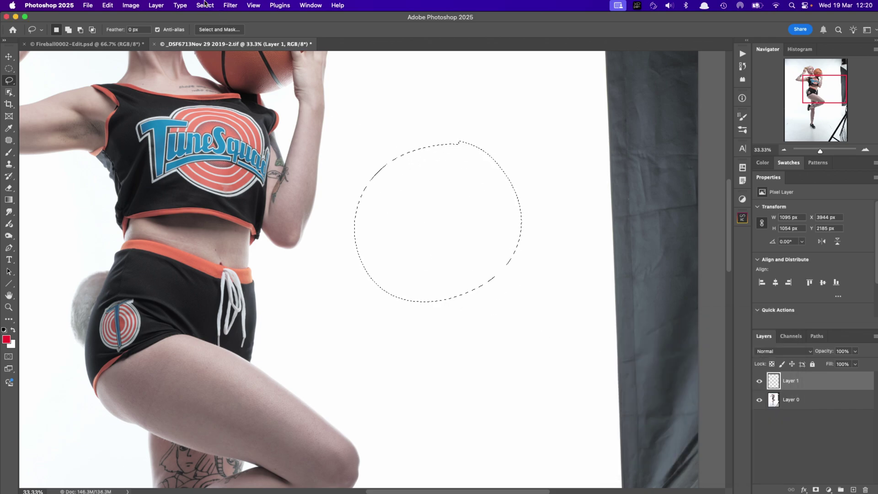
Deselect the rounded area and load the saved Circle channel as a new selection.
{"action": "left_click", "coordinate": [205, 5]}
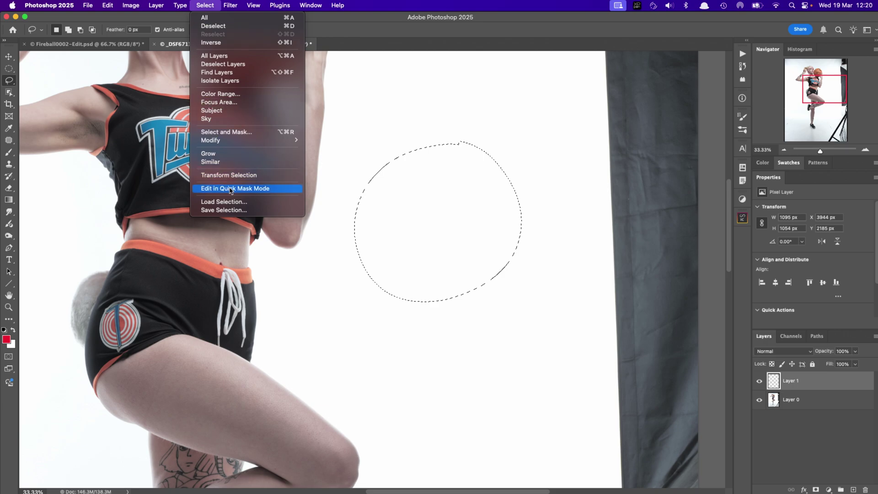
{"action": "left_click", "coordinate": [397, 126]}
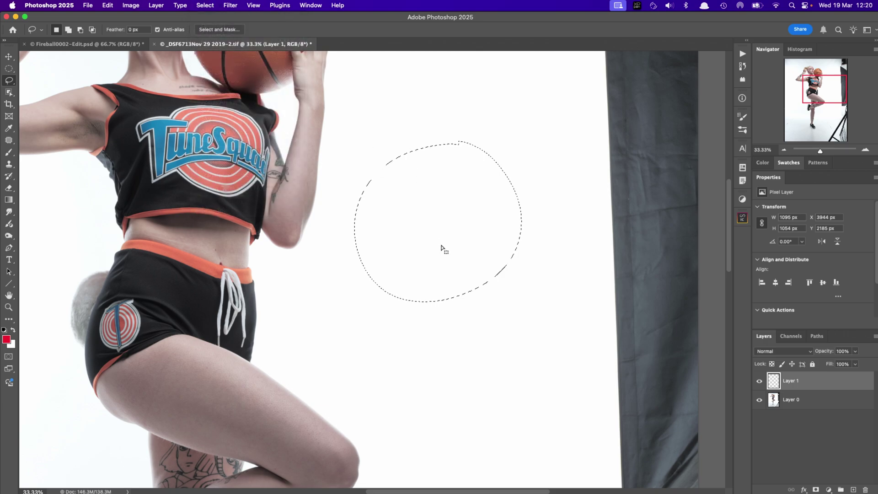
{"action": "key", "text": "super+d"}
{"action": "left_click", "coordinate": [205, 7]}
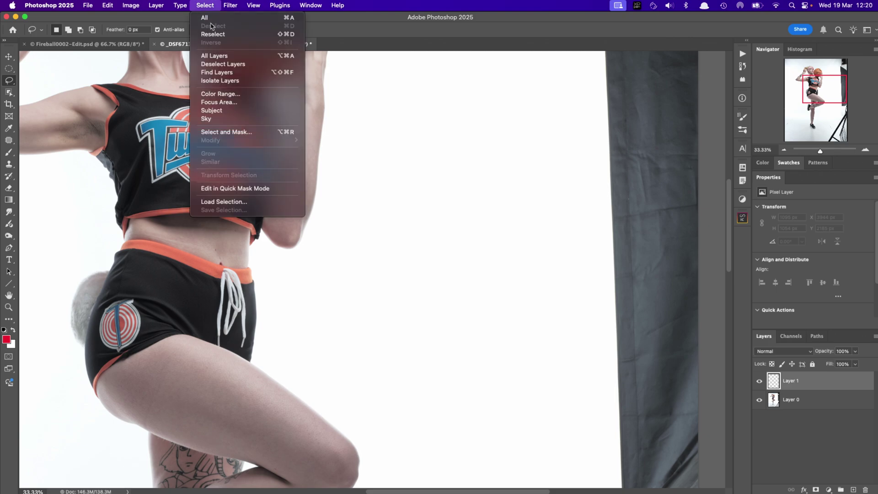
{"action": "left_click", "coordinate": [245, 204]}
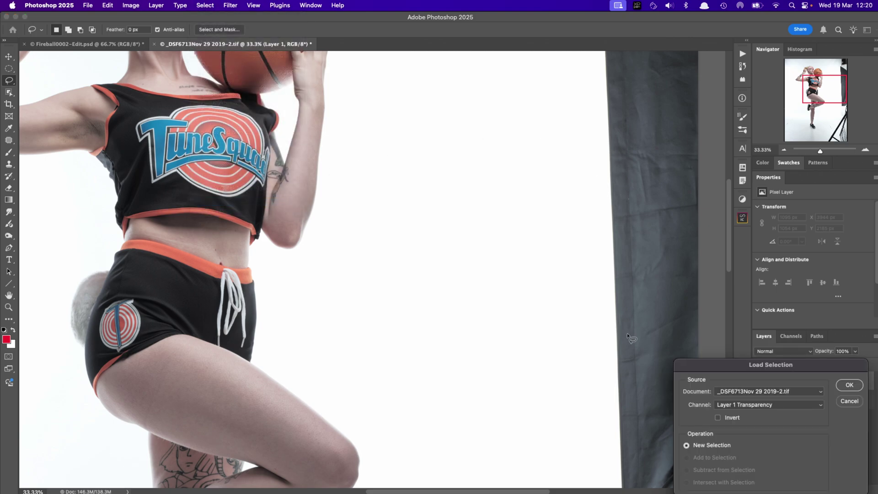
{"action": "left_click", "coordinate": [779, 406]}
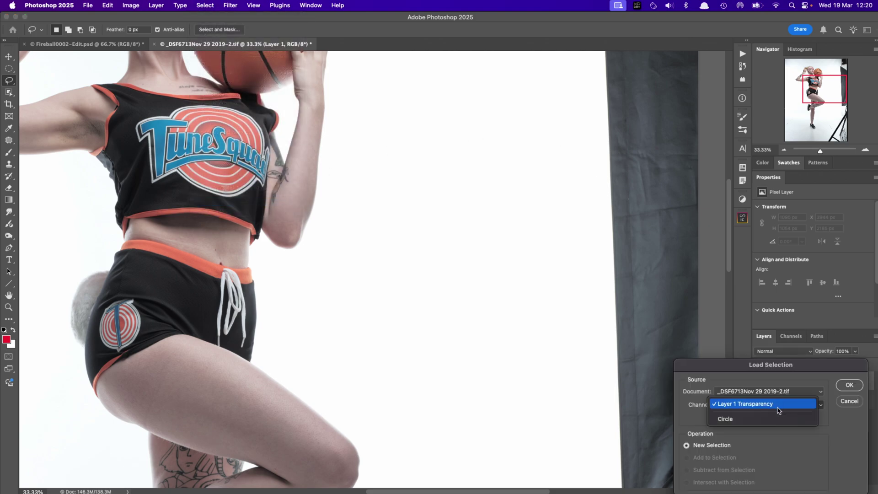
{"action": "left_click", "coordinate": [745, 419]}
{"action": "left_click", "coordinate": [849, 385]}
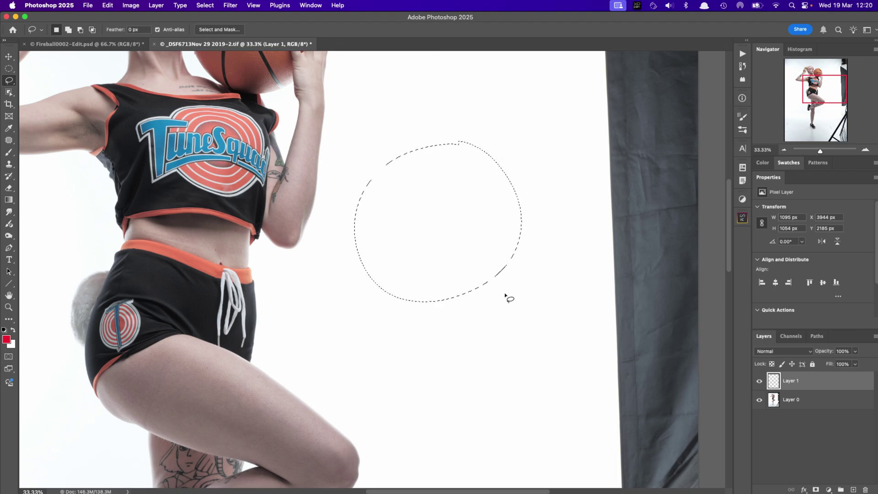
Replace the selection with a freehand Lasso shape about 907 × 824 px beside the model and make Layer 0 active.
{"action": "key", "text": "super+d"}
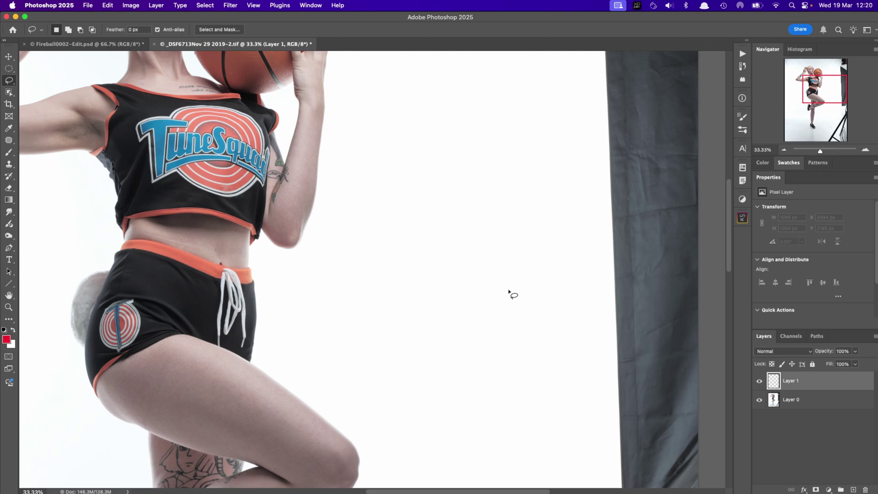
{"action": "mouse_move", "coordinate": [428, 148]}
{"action": "left_mouse_down"}
{"action": "mouse_move", "coordinate": [404, 267]}
{"action": "mouse_move", "coordinate": [484, 180]}
{"action": "left_mouse_up"}
{"action": "right_click", "coordinate": [451, 197]}
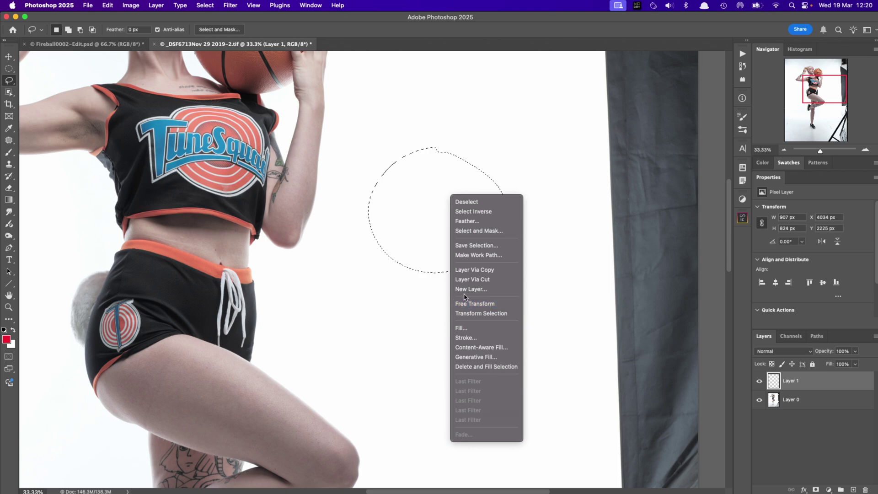
{"action": "left_click", "coordinate": [576, 379]}
{"action": "left_click", "coordinate": [794, 400]}
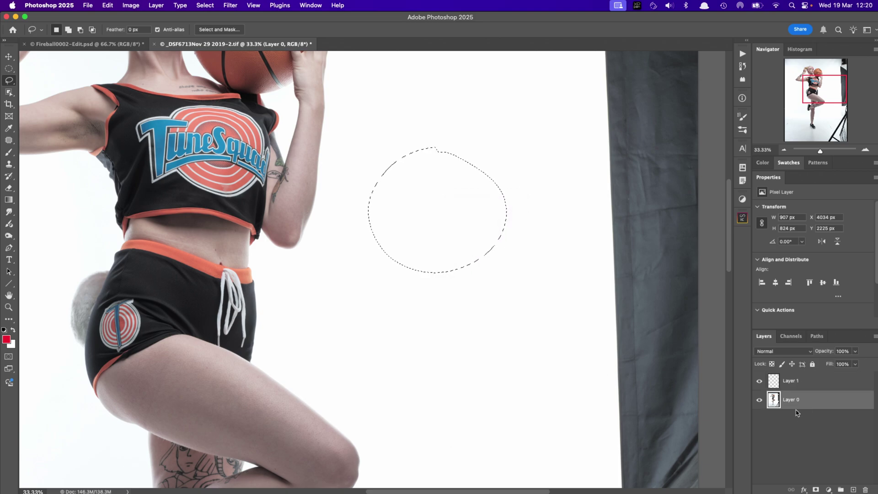
Try scaling the selected area of Layer 0 to 104% with Free Transform and cancel the transform.
{"action": "right_click", "coordinate": [448, 209]}
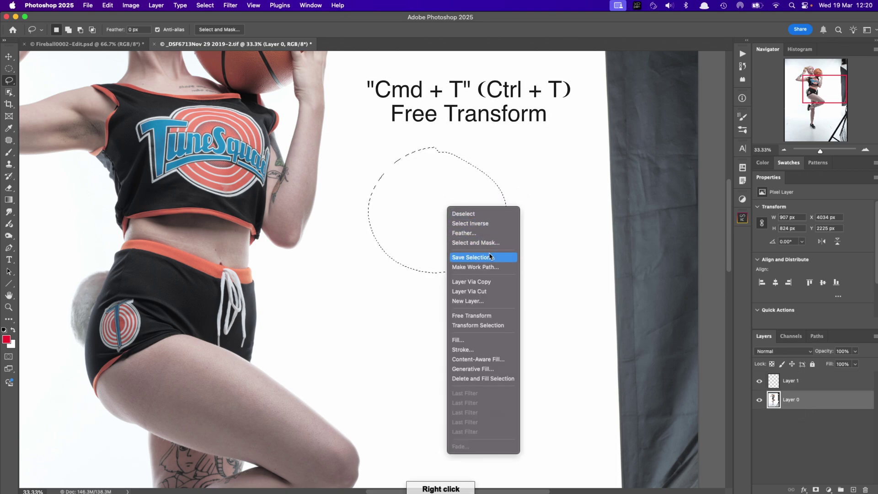
{"action": "left_click", "coordinate": [488, 316]}
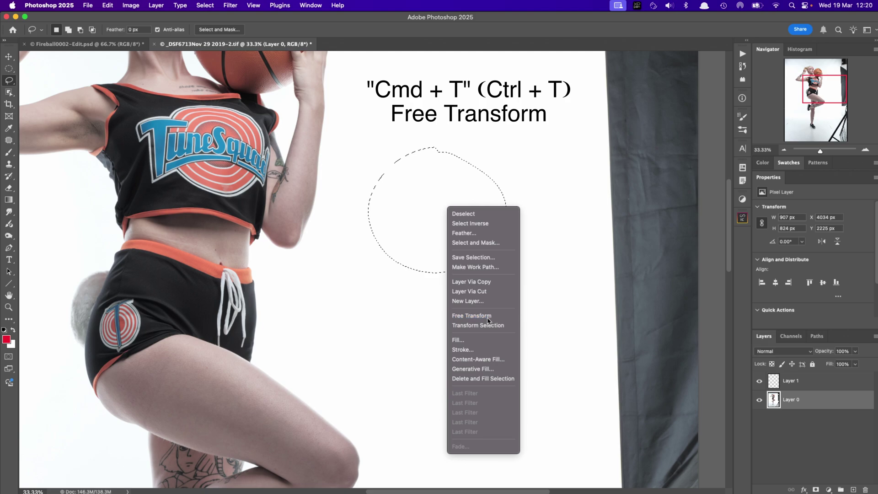
{"action": "mouse_move", "coordinate": [507, 273]}
{"action": "left_mouse_down"}
{"action": "mouse_move", "coordinate": [558, 310]}
{"action": "mouse_move", "coordinate": [596, 378]}
{"action": "mouse_move", "coordinate": [507, 268]}
{"action": "mouse_move", "coordinate": [528, 298]}
{"action": "mouse_move", "coordinate": [509, 277]}
{"action": "left_mouse_up"}
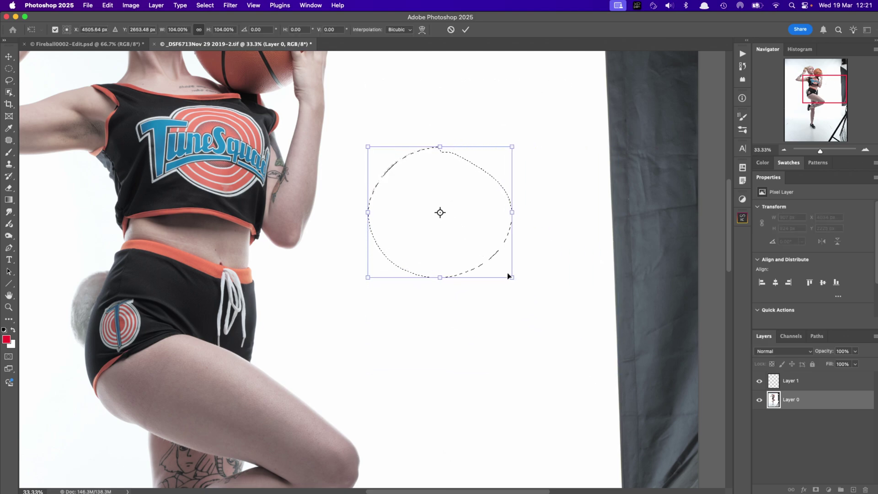
{"action": "key", "text": "Escape"}
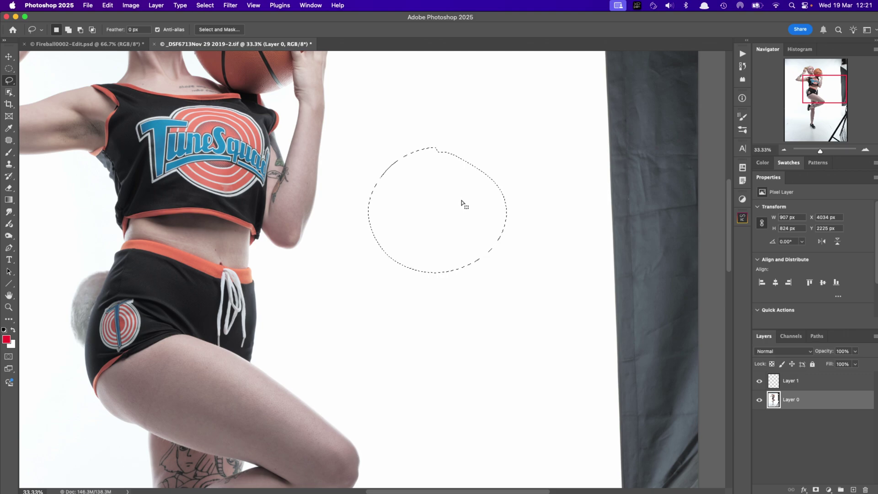
Move the selection outline over the model's shirt and elbow to about X 3077, Y 2135 px, and briefly enter Free Transform there.
{"action": "mouse_move", "coordinate": [462, 202]}
{"action": "left_mouse_down"}
{"action": "mouse_move", "coordinate": [320, 185]}
{"action": "mouse_move", "coordinate": [353, 202]}
{"action": "mouse_move", "coordinate": [343, 192]}
{"action": "mouse_move", "coordinate": [342, 208]}
{"action": "mouse_move", "coordinate": [337, 188]}
{"action": "left_mouse_up"}
{"action": "key", "text": "ctrl+t"}
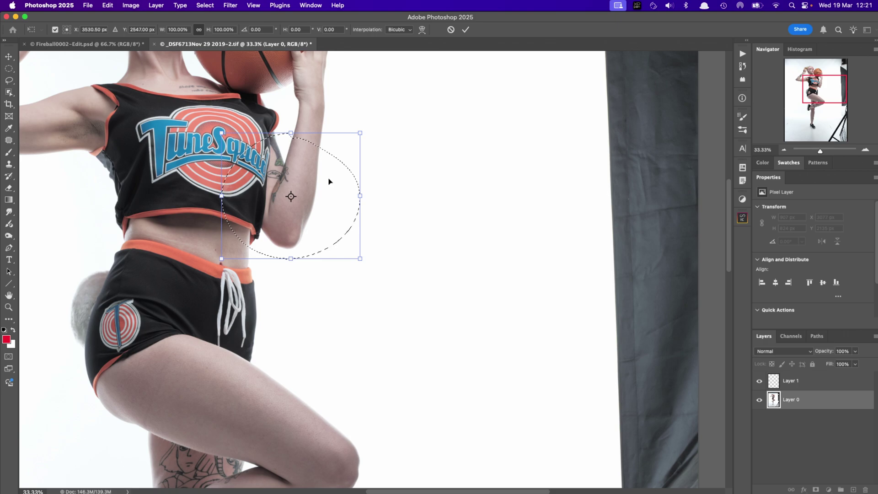
{"action": "key", "text": "Return"}
Start transforming the selection outline over the shirt and elbow, scale it to about 160.70%, and distort three corners independently.
{"action": "right_click", "coordinate": [323, 172]}
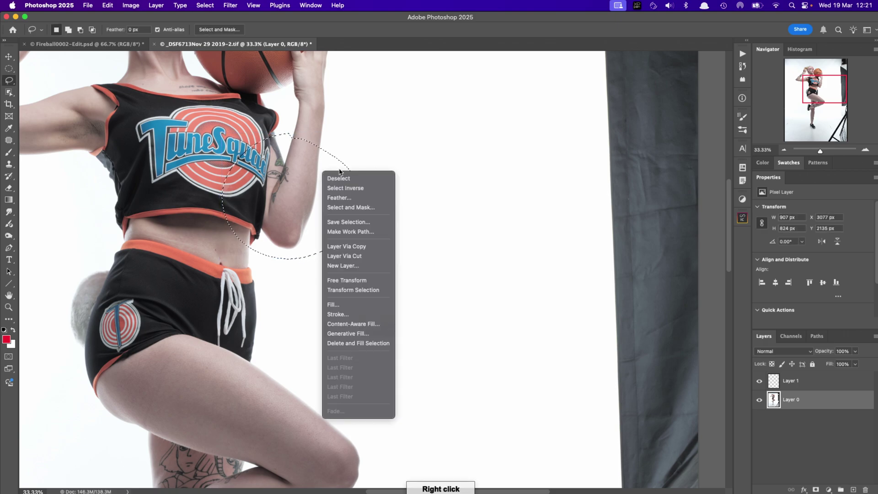
{"action": "left_click", "coordinate": [371, 290]}
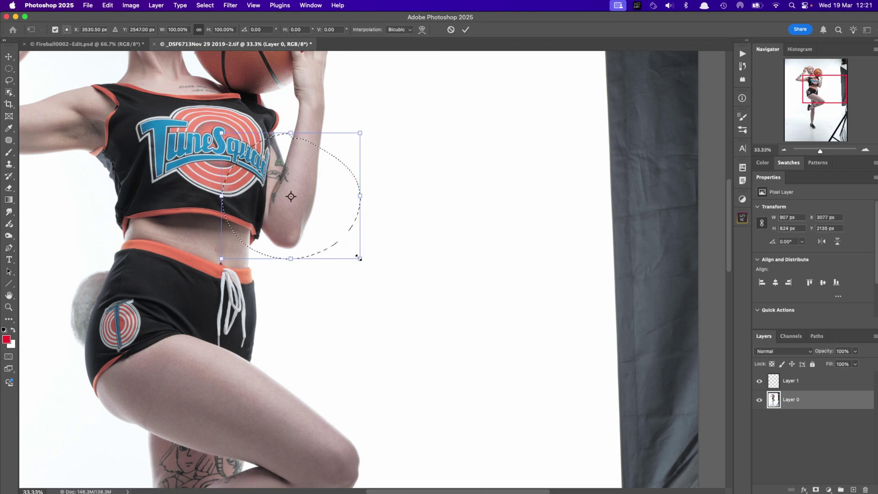
{"action": "left_click_drag", "start_coordinate": [359, 258], "coordinate": [369, 203]}
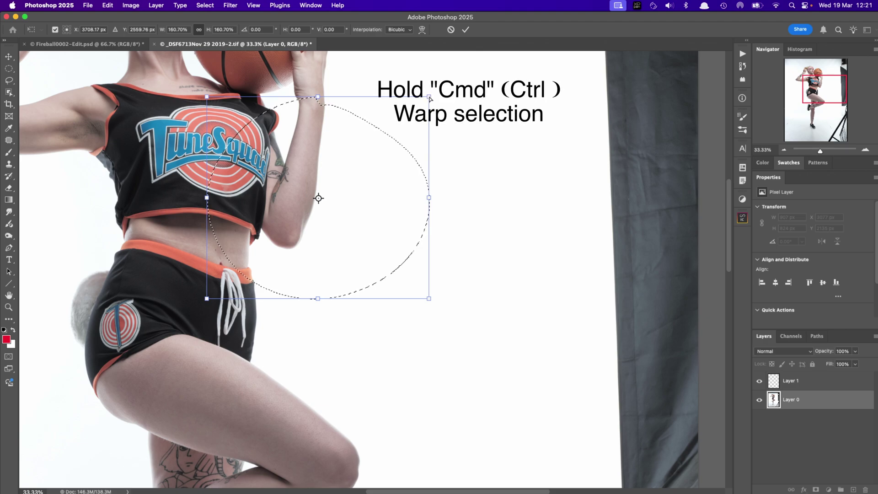
{"action": "left_click_drag", "start_coordinate": [429, 96], "coordinate": [384, 117]}
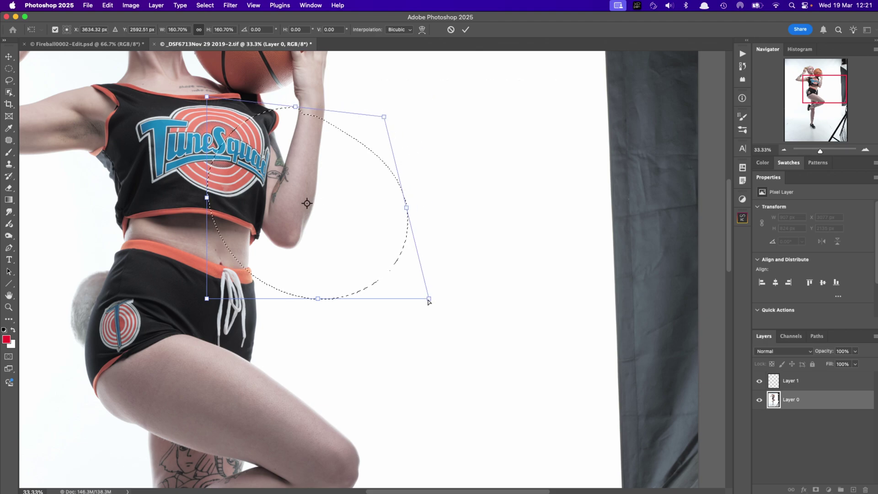
{"action": "left_click_drag", "start_coordinate": [428, 300], "coordinate": [353, 251]}
{"action": "left_click_drag", "start_coordinate": [209, 98], "coordinate": [198, 74]}
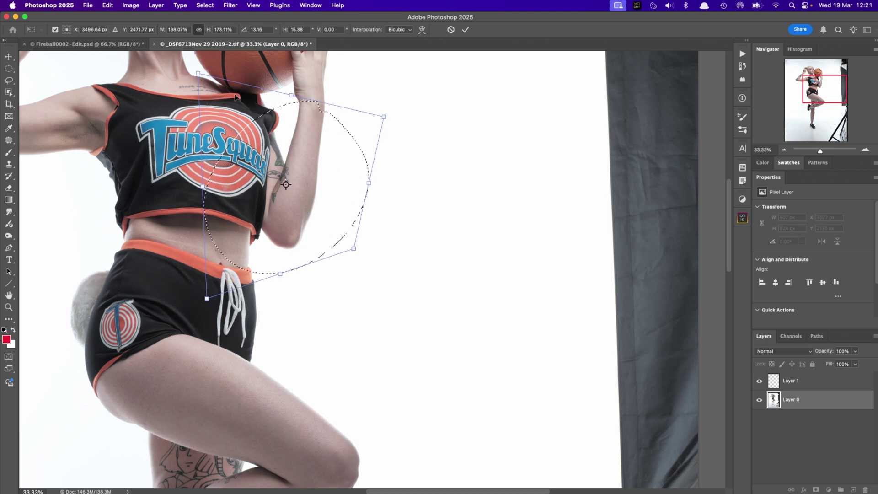
Move the distorted selection outline, resize it to about 106.18% wide by 190.12% high, and rotate it to about -9.32°.
{"action": "left_click_drag", "start_coordinate": [335, 196], "coordinate": [365, 222]}
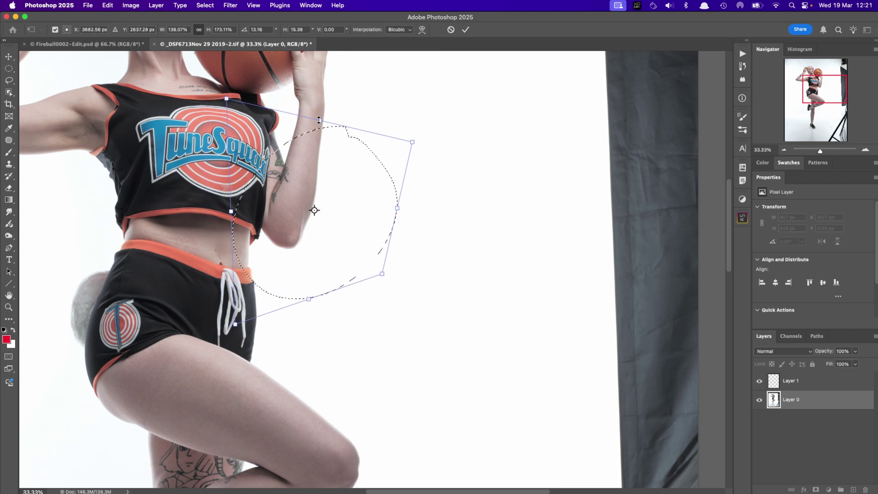
{"action": "left_click_drag", "start_coordinate": [319, 119], "coordinate": [327, 96]}
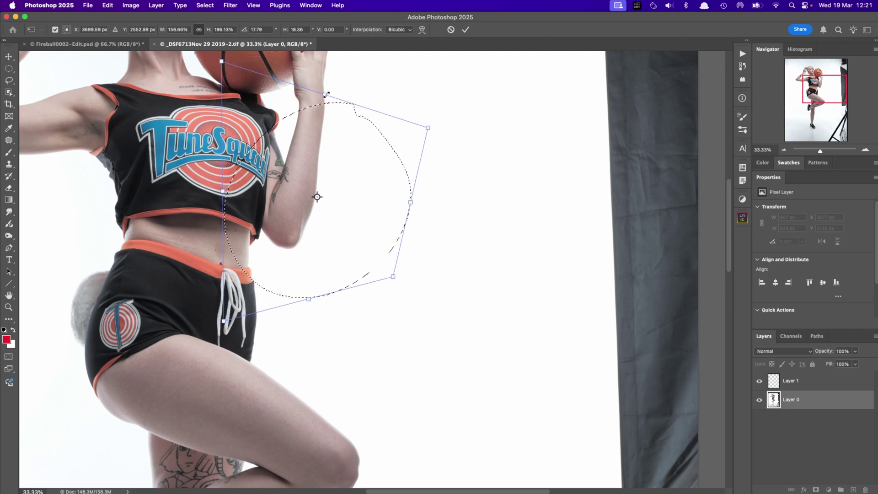
{"action": "left_click_drag", "start_coordinate": [327, 94], "coordinate": [324, 129]}
{"action": "mouse_move", "coordinate": [370, 85]}
{"action": "left_mouse_down"}
{"action": "mouse_move", "coordinate": [410, 95]}
{"action": "mouse_move", "coordinate": [373, 102]}
{"action": "mouse_move", "coordinate": [376, 96]}
{"action": "left_mouse_up"}
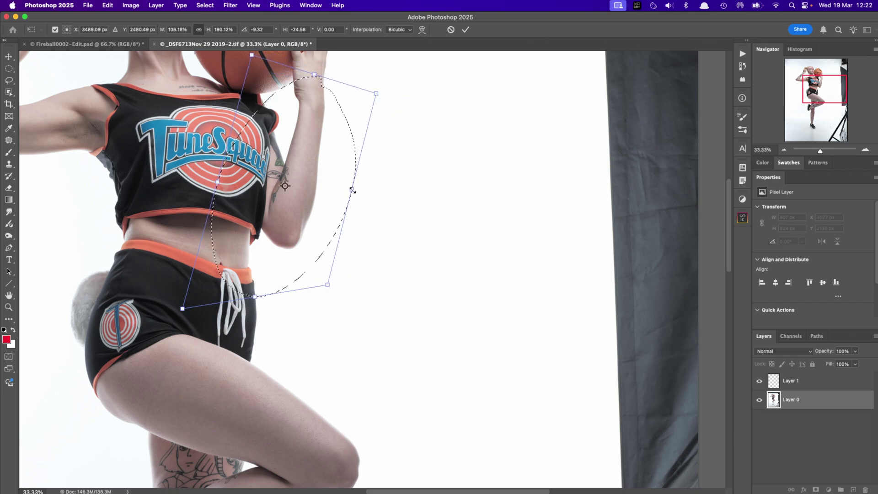
Reshape the outline to about 145.24% by 109.83%, rotate it to about -77.44° over the forearm, and commit the selection transform.
{"action": "left_click_drag", "start_coordinate": [352, 189], "coordinate": [402, 192]}
{"action": "left_click_drag", "start_coordinate": [337, 83], "coordinate": [314, 171]}
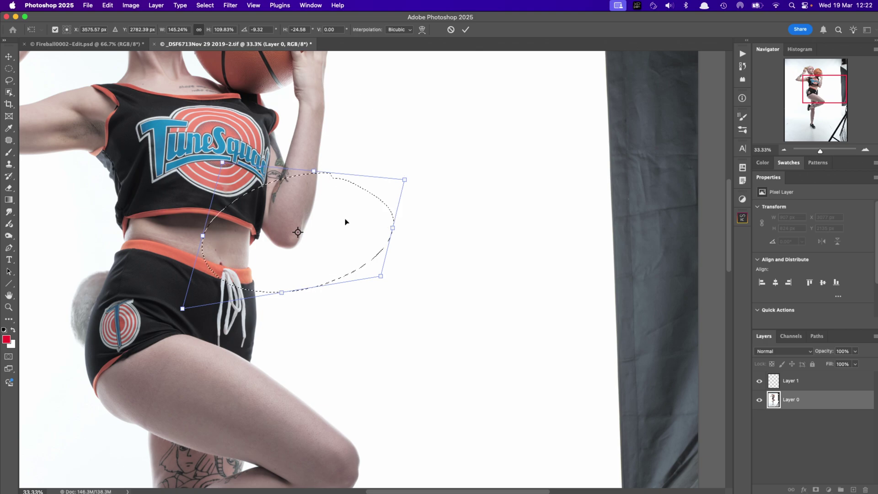
{"action": "left_click_drag", "start_coordinate": [351, 211], "coordinate": [356, 188]}
{"action": "left_click_drag", "start_coordinate": [324, 133], "coordinate": [222, 150]}
{"action": "left_click_drag", "start_coordinate": [334, 190], "coordinate": [330, 162]}
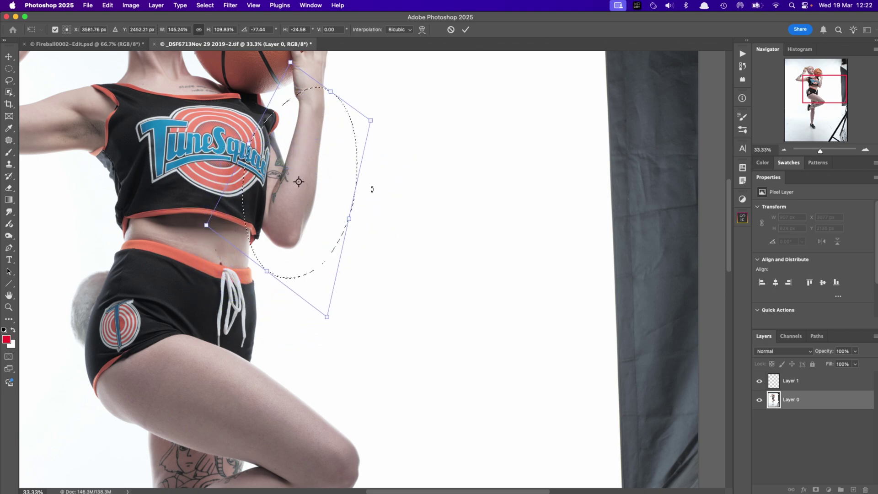
{"action": "key", "text": "Return"}
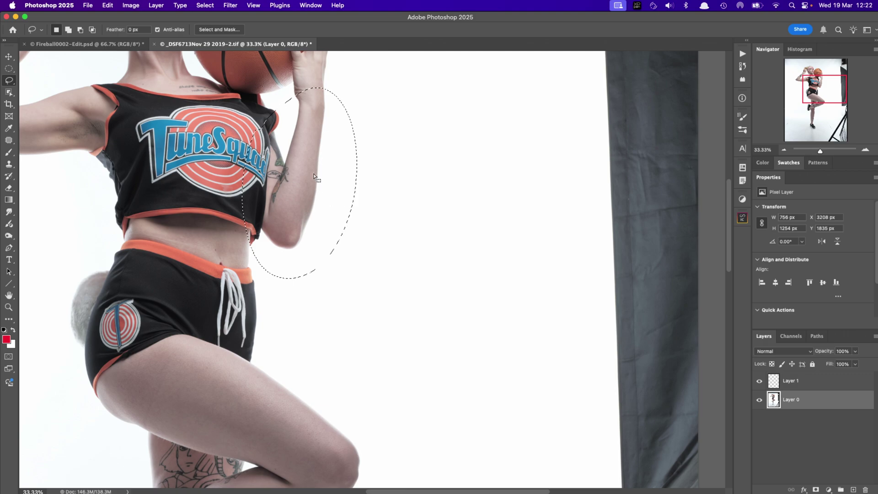
Deselect the transformed area and switch to the Selection Brush tool.
{"action": "key", "text": "super+d"}
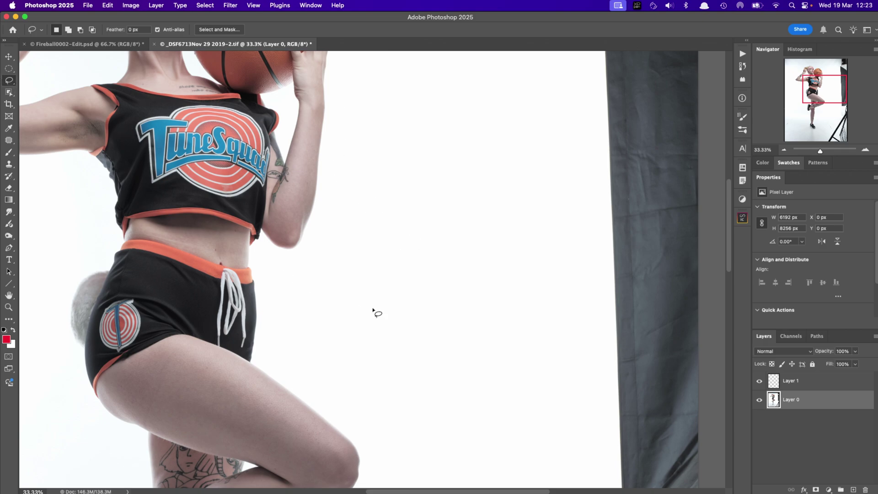
{"action": "key", "text": "shift+l"}
{"action": "key", "text": "shift+l"}
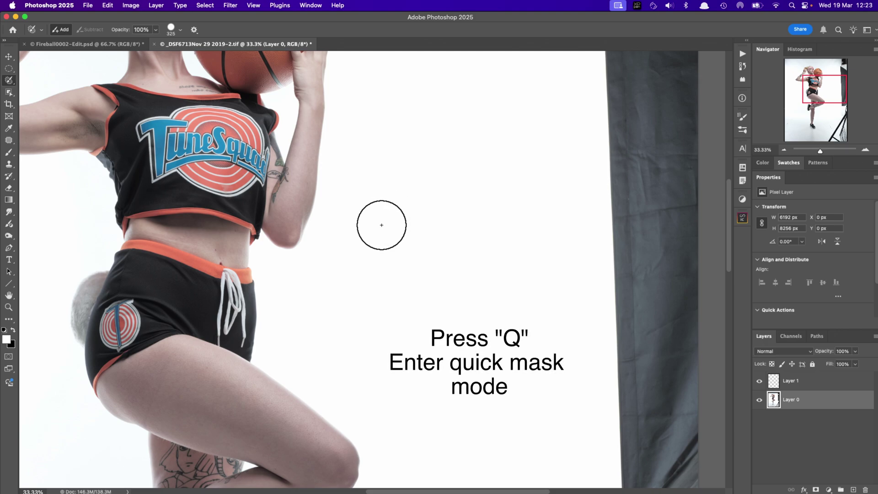
Enter Quick Mask mode on Layer 0 and paint a mask along the raised forearm's outer edge with a black Brush.
{"action": "key", "text": "q"}
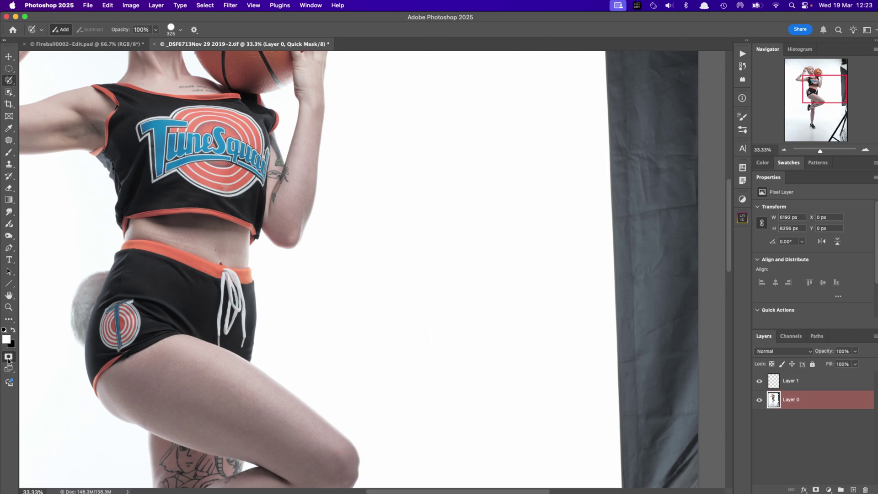
{"action": "key", "text": "b"}
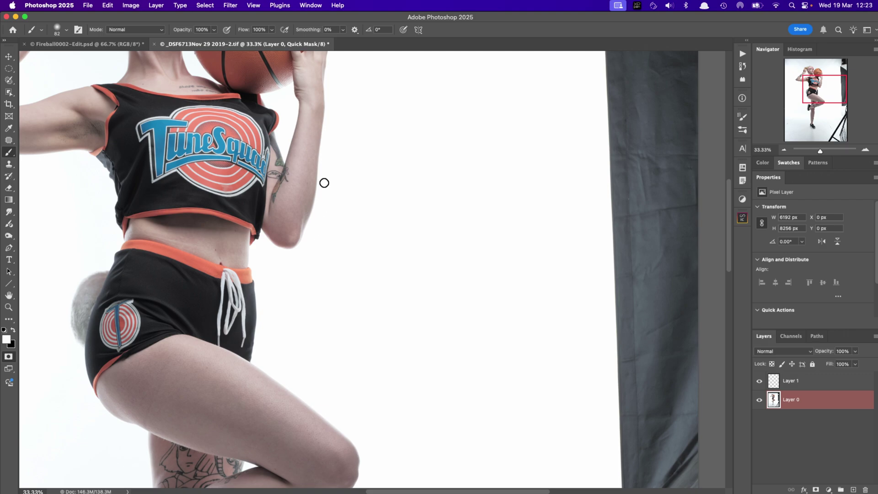
{"action": "key", "text": "x"}
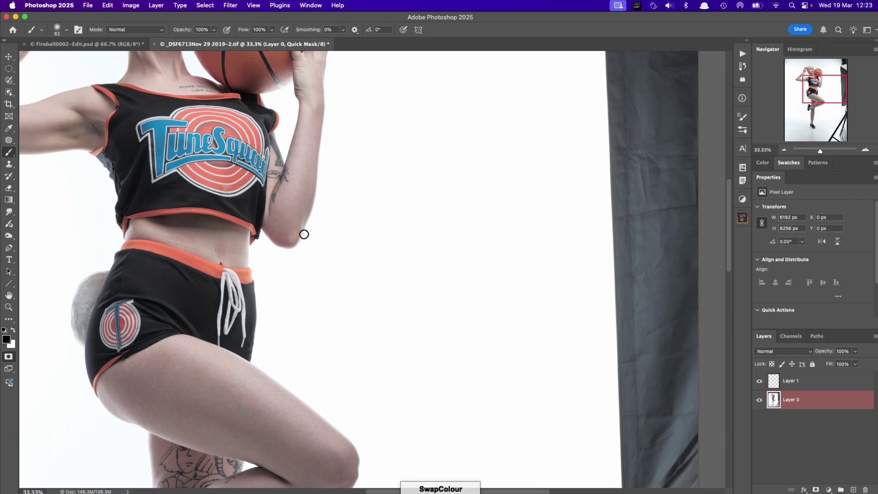
{"action": "mouse_move", "coordinate": [304, 234]}
{"action": "left_mouse_down"}
{"action": "mouse_move", "coordinate": [327, 111]}
{"action": "mouse_move", "coordinate": [310, 213]}
{"action": "left_mouse_up"}
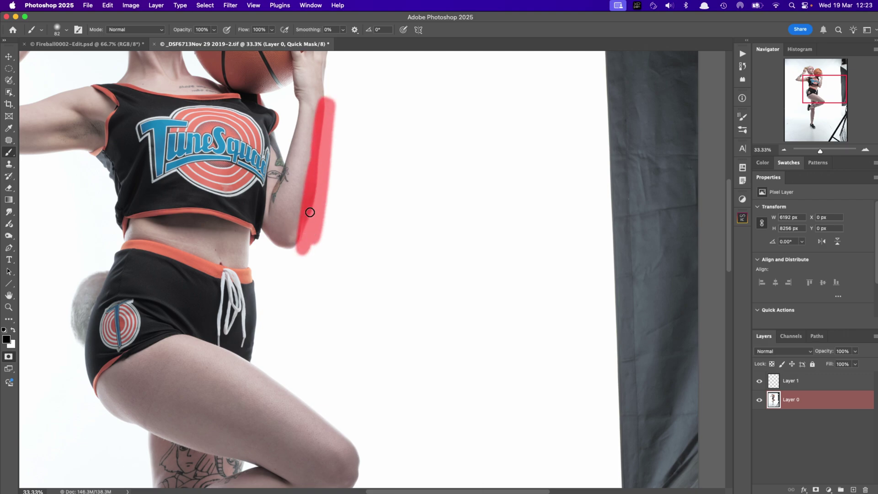
Erase the mask spilling onto the white background beside the forearm with white, and return the brush to black.
{"action": "key", "text": "x"}
{"action": "mouse_move", "coordinate": [337, 184]}
{"action": "left_mouse_down"}
{"action": "mouse_move", "coordinate": [333, 164]}
{"action": "mouse_move", "coordinate": [312, 268]}
{"action": "mouse_move", "coordinate": [336, 141]}
{"action": "mouse_move", "coordinate": [334, 90]}
{"action": "left_mouse_up"}
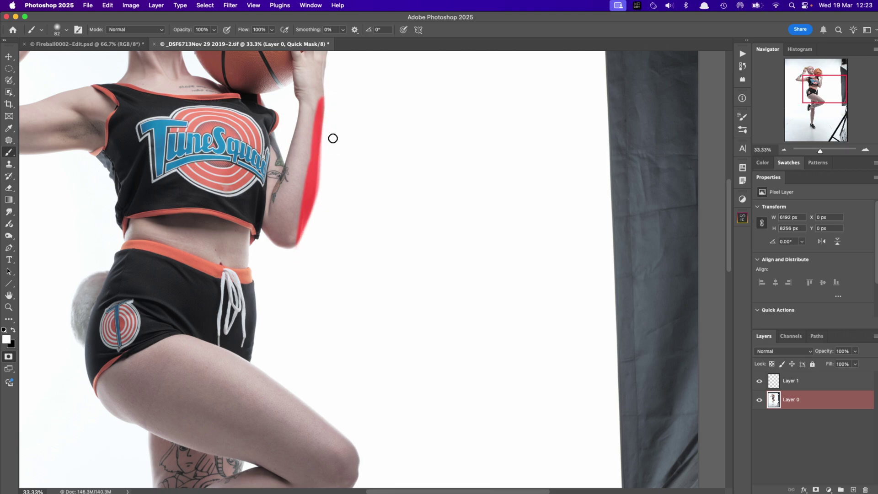
{"action": "left_click_drag", "start_coordinate": [333, 138], "coordinate": [329, 141]}
{"action": "key", "text": "x"}
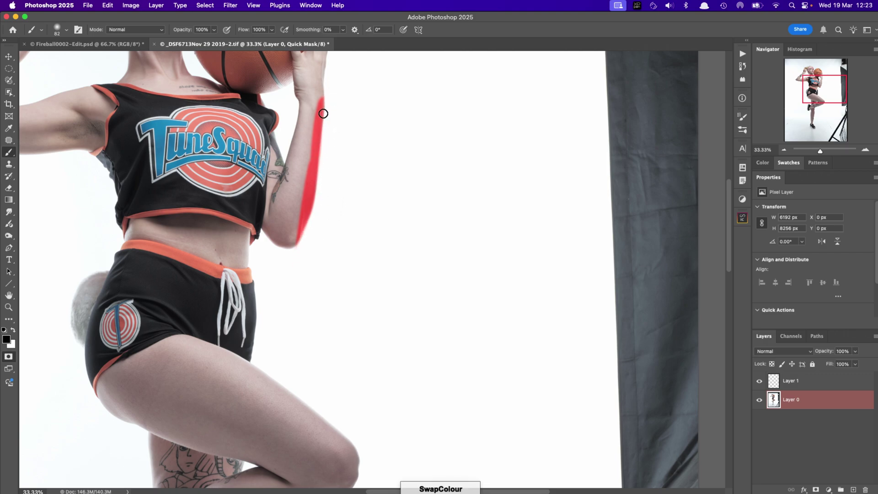
Extend the mask in black along the forearm's outer edge from elbow to wrist and exit Quick Mask mode to get a selection.
{"action": "left_click", "coordinate": [865, 149]}
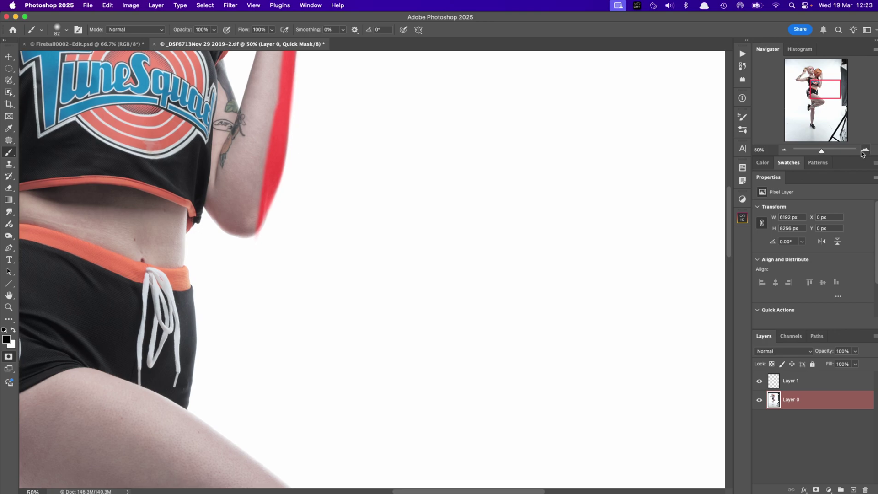
{"action": "left_click", "coordinate": [865, 150]}
{"action": "left_click_drag", "start_coordinate": [825, 89], "coordinate": [822, 86]}
{"action": "key", "text": "x"}
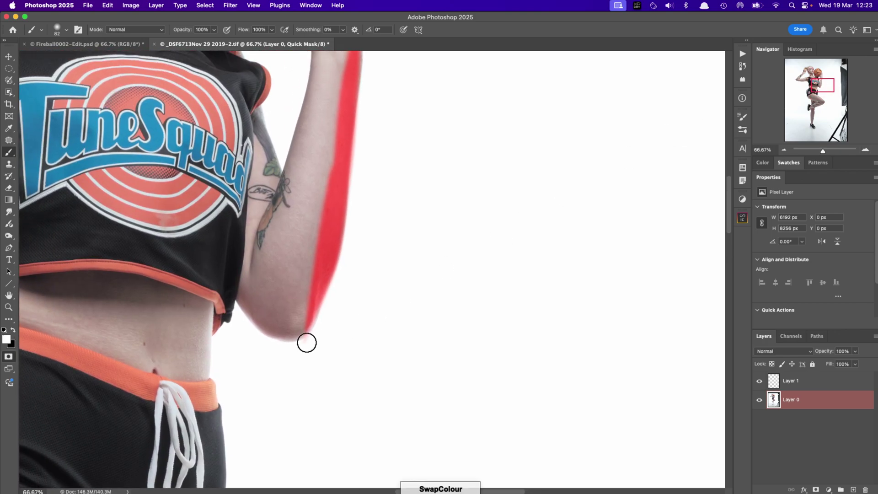
{"action": "key", "text": "x"}
{"action": "mouse_move", "coordinate": [300, 329]}
{"action": "left_mouse_down"}
{"action": "mouse_move", "coordinate": [326, 257]}
{"action": "mouse_move", "coordinate": [346, 76]}
{"action": "left_mouse_up"}
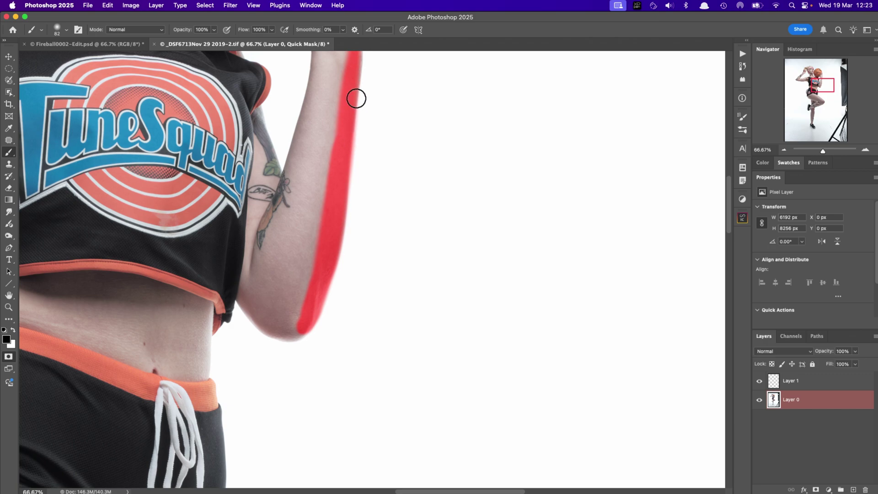
{"action": "left_click_drag", "start_coordinate": [817, 86], "coordinate": [817, 82]}
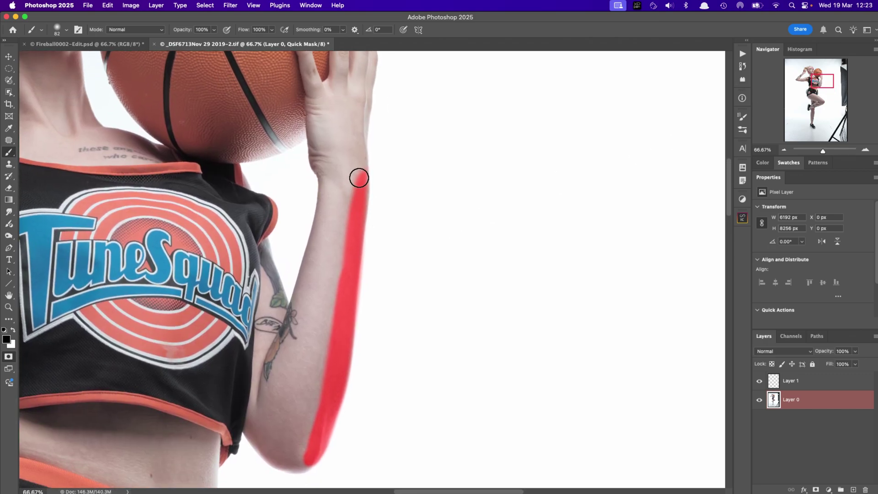
{"action": "mouse_move", "coordinate": [359, 160]}
{"action": "left_mouse_down"}
{"action": "mouse_move", "coordinate": [359, 189]}
{"action": "mouse_move", "coordinate": [361, 170]}
{"action": "left_mouse_up"}
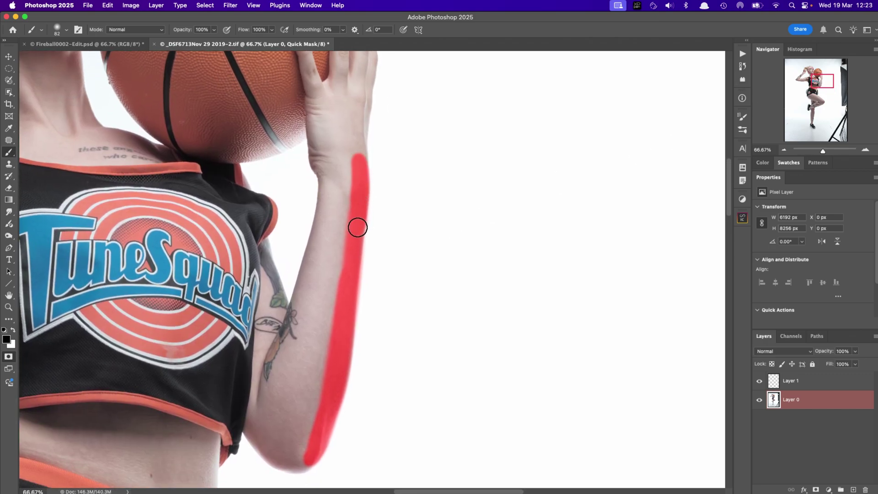
{"action": "left_click_drag", "start_coordinate": [358, 227], "coordinate": [335, 355]}
{"action": "key", "text": "q"}
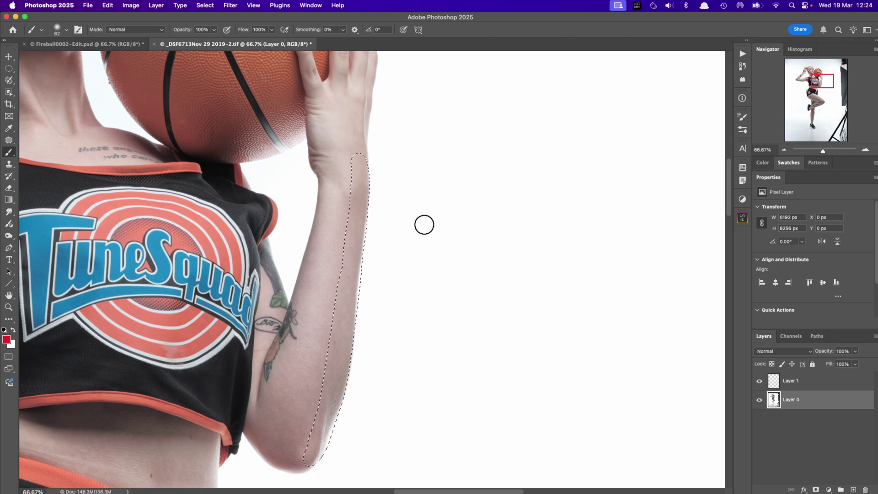
Deselect the forearm edge and paint a new area over the forearm and adjacent shirt with the 325 px Selection Brush.
{"action": "key", "text": "super+d"}
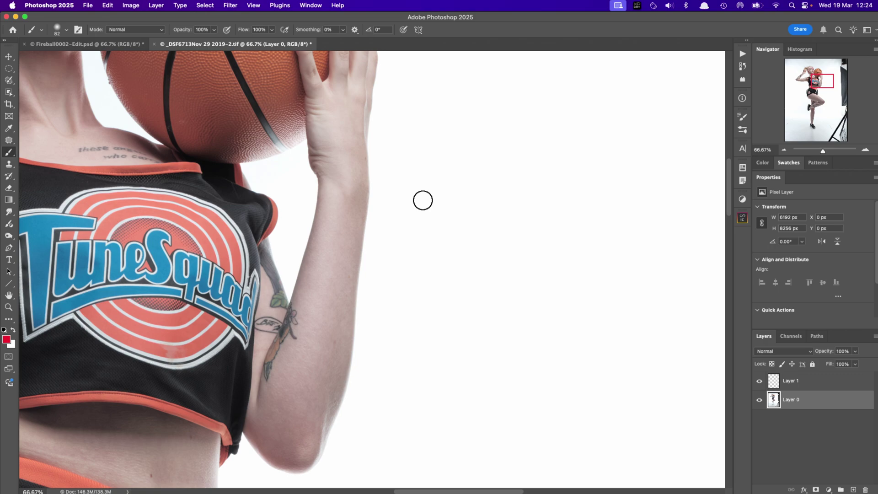
{"action": "key", "text": "l"}
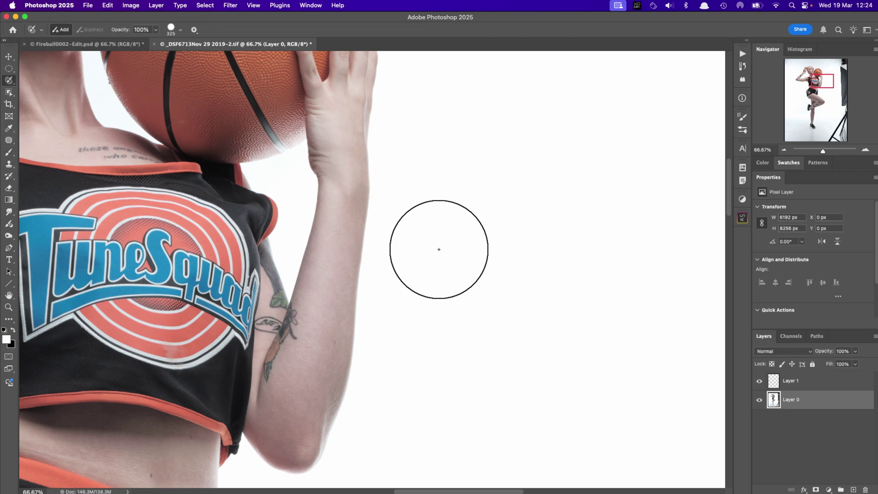
{"action": "mouse_move", "coordinate": [347, 202]}
{"action": "left_mouse_down"}
{"action": "mouse_move", "coordinate": [336, 317]}
{"action": "mouse_move", "coordinate": [316, 396]}
{"action": "mouse_move", "coordinate": [296, 421]}
{"action": "mouse_move", "coordinate": [321, 275]}
{"action": "mouse_move", "coordinate": [276, 337]}
{"action": "mouse_move", "coordinate": [277, 366]}
{"action": "mouse_move", "coordinate": [257, 293]}
{"action": "mouse_move", "coordinate": [217, 279]}
{"action": "mouse_move", "coordinate": [185, 247]}
{"action": "left_mouse_up"}
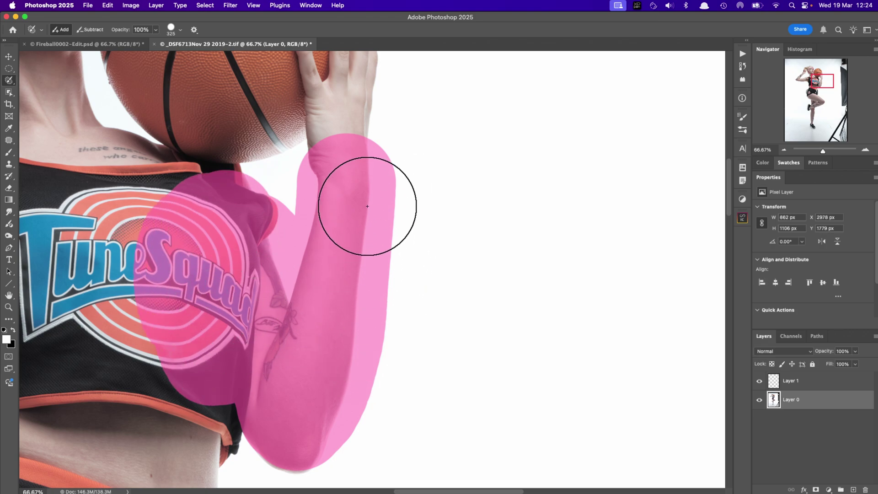
Subtract the background and most of the shirt around the forearm from the painted selection, leaving an area about 575 × 1106 px.
{"action": "key", "text": "alt"}
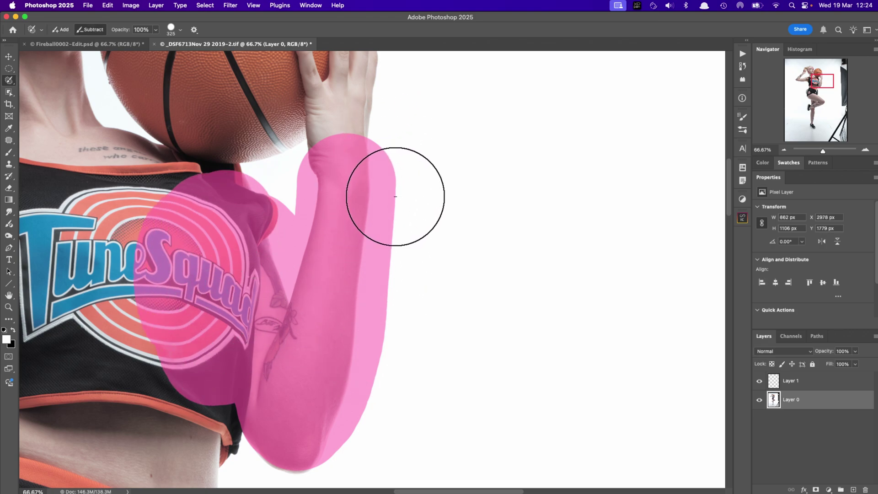
{"action": "left_click_drag", "start_coordinate": [421, 149], "coordinate": [372, 451]}
{"action": "mouse_move", "coordinate": [234, 162]}
{"action": "left_mouse_down"}
{"action": "mouse_move", "coordinate": [181, 254]}
{"action": "mouse_move", "coordinate": [192, 187]}
{"action": "mouse_move", "coordinate": [216, 159]}
{"action": "mouse_move", "coordinate": [256, 176]}
{"action": "mouse_move", "coordinate": [268, 150]}
{"action": "mouse_move", "coordinate": [251, 245]}
{"action": "mouse_move", "coordinate": [279, 171]}
{"action": "left_mouse_up"}
{"action": "key", "text": "x"}
{"action": "left_click_drag", "start_coordinate": [346, 126], "coordinate": [341, 98]}
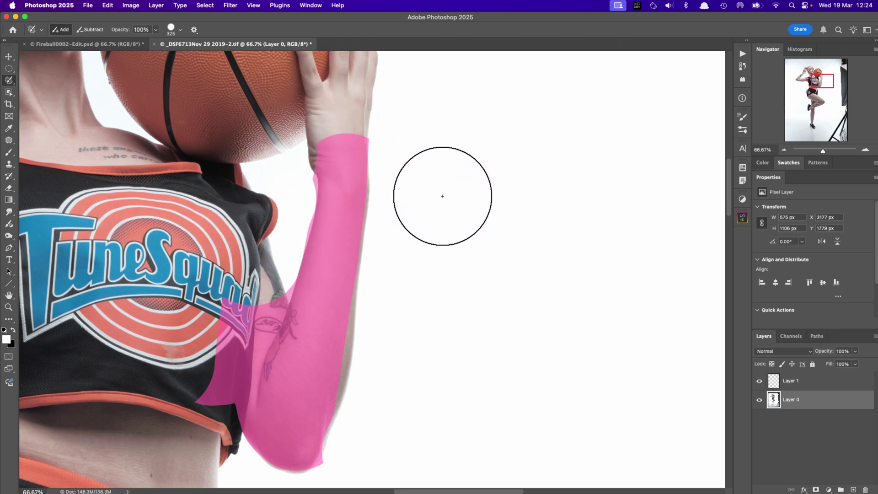
Reduce the Selection Brush to 26 px, trying both softer and harder edges along the way.
{"action": "mouse_move", "coordinate": [446, 190]}
{"action": "left_mouse_down"}
{"action": "mouse_move", "coordinate": [421, 192]}
{"action": "mouse_move", "coordinate": [403, 215]}
{"action": "mouse_move", "coordinate": [392, 201]}
{"action": "left_mouse_up"}
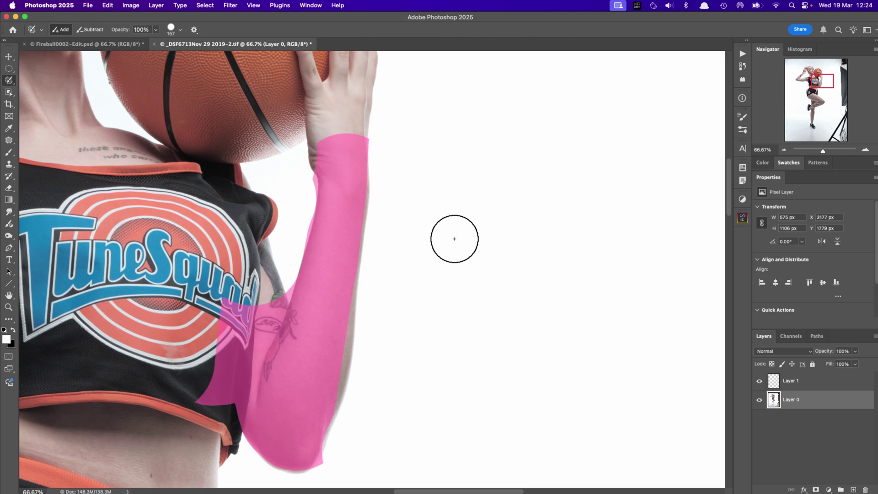
{"action": "mouse_move", "coordinate": [453, 238]}
{"action": "left_mouse_down"}
{"action": "mouse_move", "coordinate": [435, 241]}
{"action": "mouse_move", "coordinate": [455, 239]}
{"action": "mouse_move", "coordinate": [435, 255]}
{"action": "mouse_move", "coordinate": [448, 251]}
{"action": "mouse_move", "coordinate": [451, 88]}
{"action": "mouse_move", "coordinate": [460, 305]}
{"action": "left_mouse_up"}
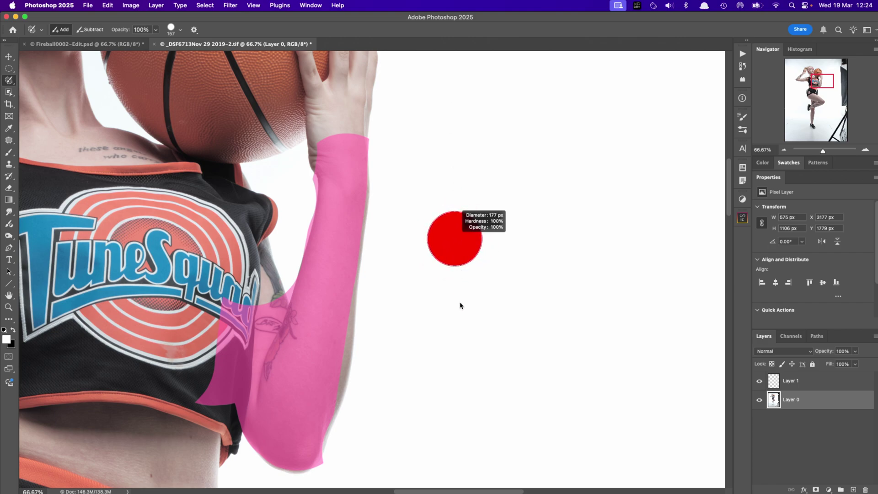
{"action": "left_click_drag", "start_coordinate": [461, 352], "coordinate": [462, 230]}
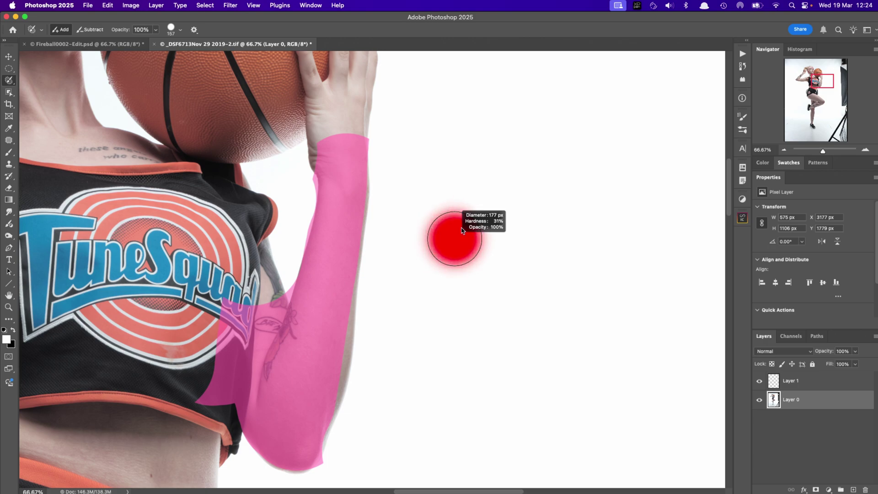
{"action": "mouse_move", "coordinate": [462, 228]}
{"action": "left_mouse_down"}
{"action": "mouse_move", "coordinate": [466, 211]}
{"action": "mouse_move", "coordinate": [460, 367]}
{"action": "left_mouse_up"}
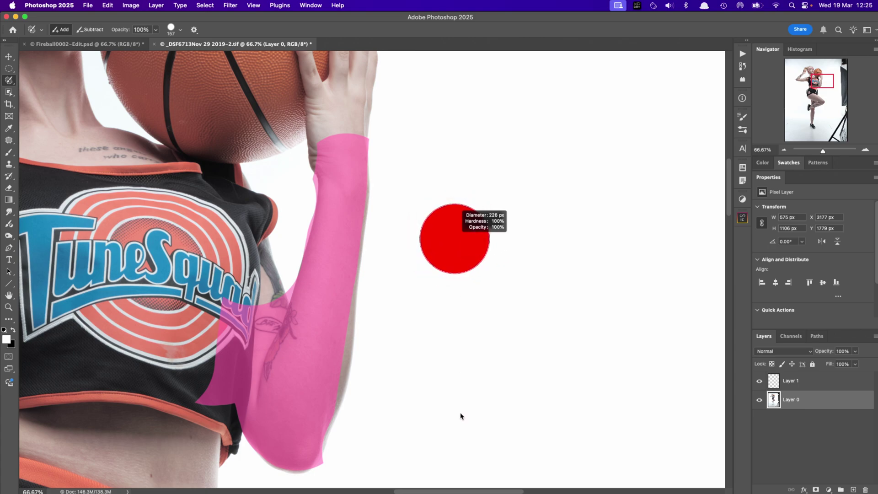
{"action": "left_click_drag", "start_coordinate": [462, 429], "coordinate": [427, 433]}
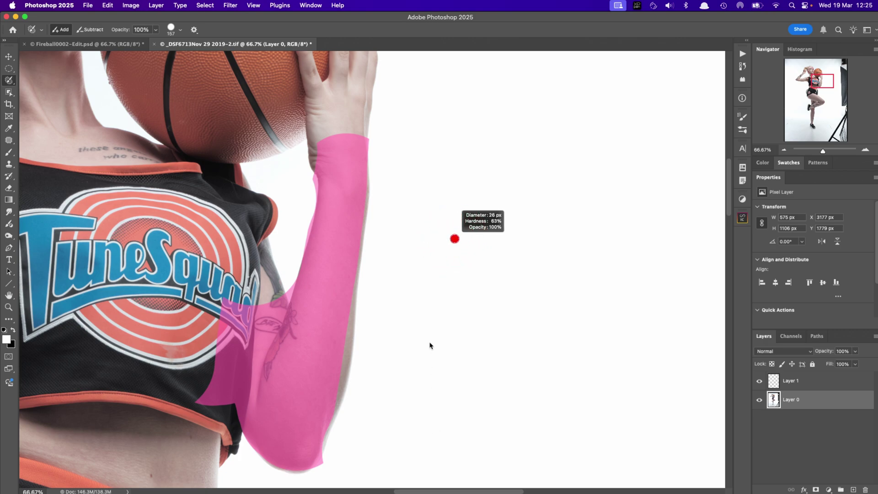
{"action": "left_click_drag", "start_coordinate": [429, 342], "coordinate": [433, 279]}
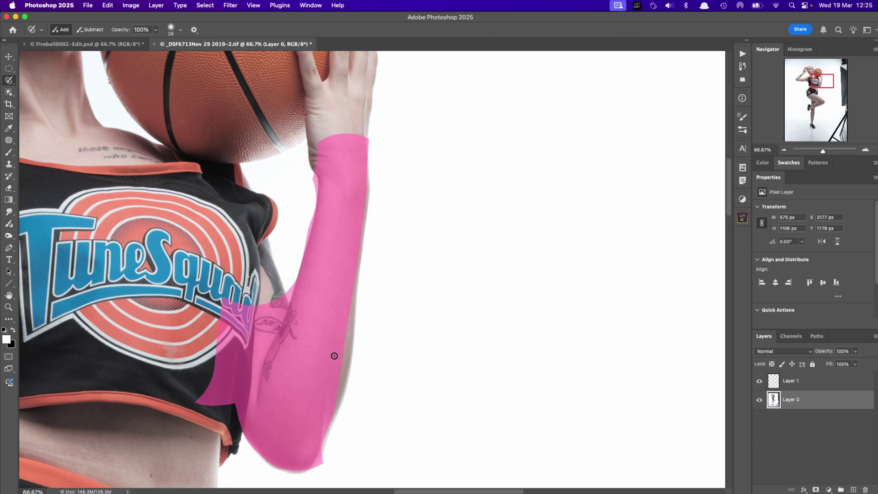
Extend the painted selection along the forearm's outer edge and up over the wrist, to about 582 × 1199 px overall.
{"action": "mouse_move", "coordinate": [325, 424]}
{"action": "left_mouse_down"}
{"action": "mouse_move", "coordinate": [336, 392]}
{"action": "mouse_move", "coordinate": [324, 435]}
{"action": "mouse_move", "coordinate": [348, 327]}
{"action": "mouse_move", "coordinate": [346, 358]}
{"action": "left_mouse_up"}
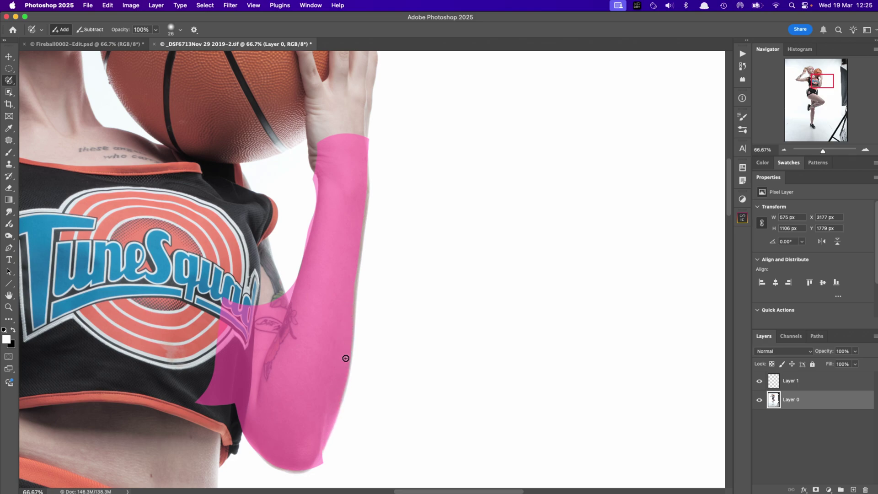
{"action": "mouse_move", "coordinate": [349, 299]}
{"action": "left_mouse_down"}
{"action": "mouse_move", "coordinate": [365, 164]}
{"action": "mouse_move", "coordinate": [362, 188]}
{"action": "mouse_move", "coordinate": [358, 137]}
{"action": "mouse_move", "coordinate": [314, 131]}
{"action": "mouse_move", "coordinate": [316, 165]}
{"action": "left_mouse_up"}
{"action": "mouse_move", "coordinate": [312, 115]}
{"action": "left_mouse_down"}
{"action": "mouse_move", "coordinate": [331, 156]}
{"action": "mouse_move", "coordinate": [353, 113]}
{"action": "mouse_move", "coordinate": [360, 160]}
{"action": "left_mouse_up"}
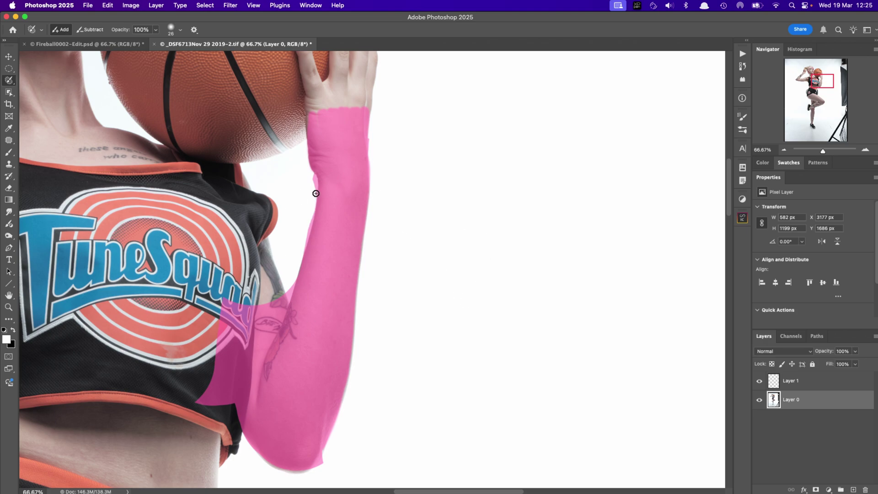
Subtract the spill along the forearm's inner edge and switch to the Lasso tool to turn the painted area into a selection outline.
{"action": "key", "text": "x"}
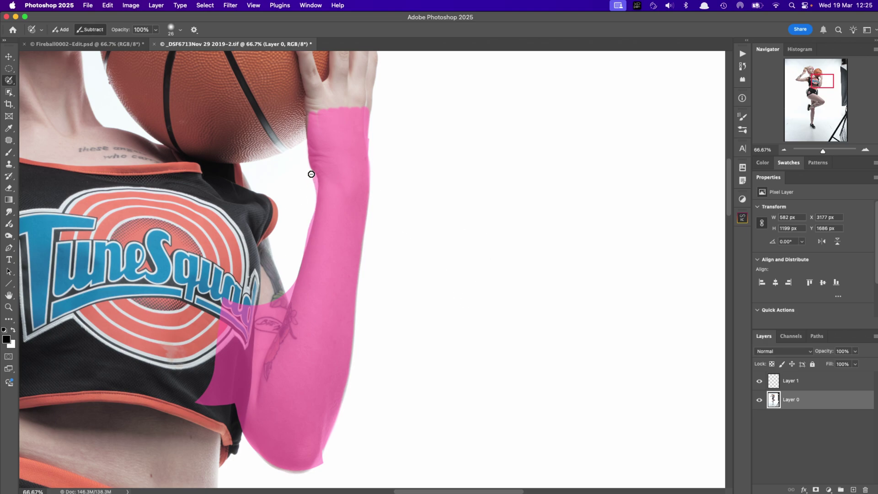
{"action": "left_click_drag", "start_coordinate": [298, 261], "coordinate": [285, 302]}
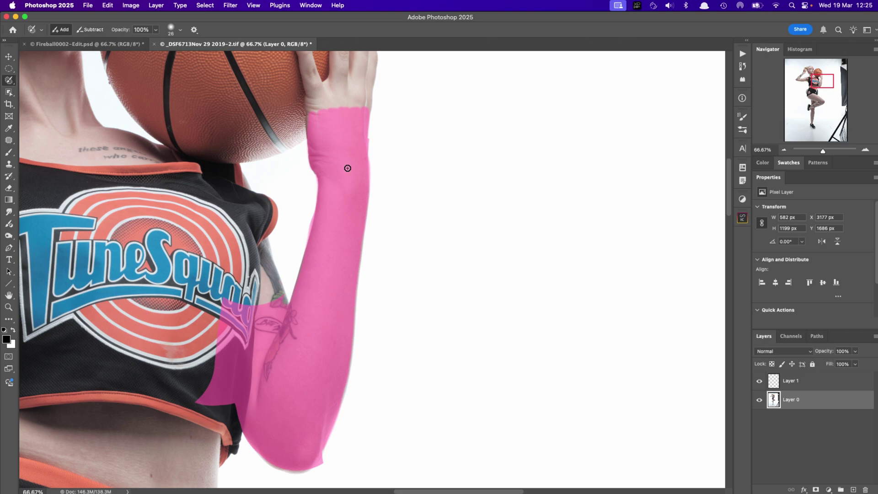
{"action": "key", "text": "shift+l"}
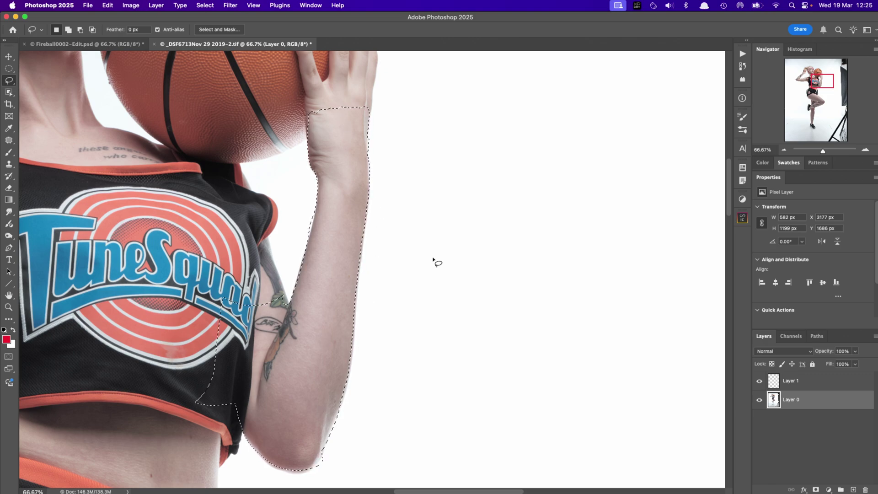
Deselect, enter Quick Mask mode and fill a lassoed forearm area about 188 × 415 px with the foreground color at 100% opacity.
{"action": "key", "text": "super+d"}
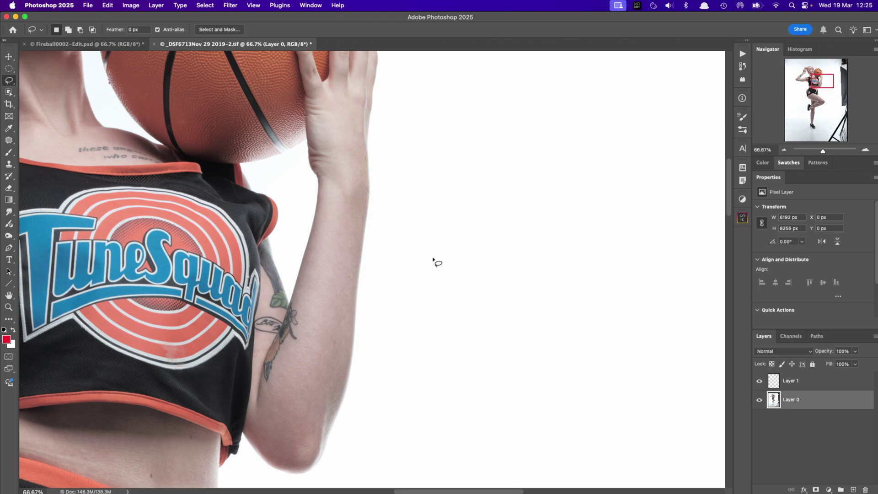
{"action": "key", "text": "q"}
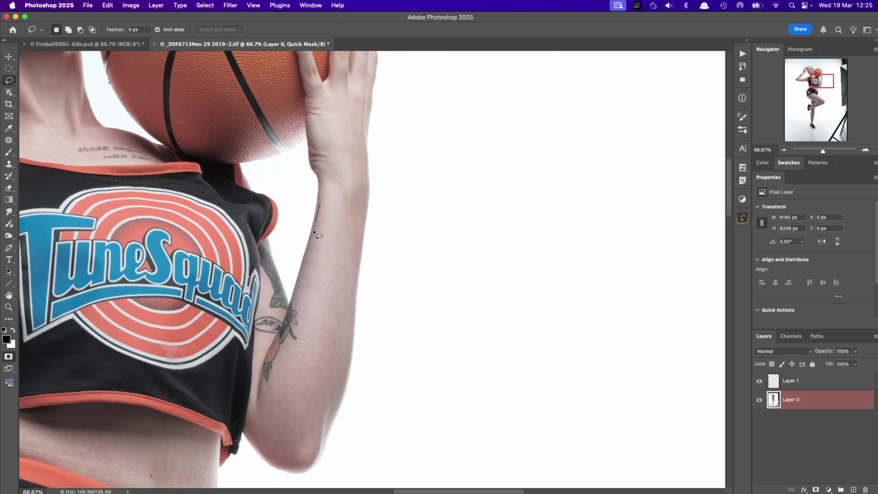
{"action": "mouse_move", "coordinate": [314, 232]}
{"action": "left_mouse_down"}
{"action": "mouse_move", "coordinate": [296, 302]}
{"action": "mouse_move", "coordinate": [332, 316]}
{"action": "mouse_move", "coordinate": [351, 231]}
{"action": "mouse_move", "coordinate": [341, 199]}
{"action": "left_mouse_up"}
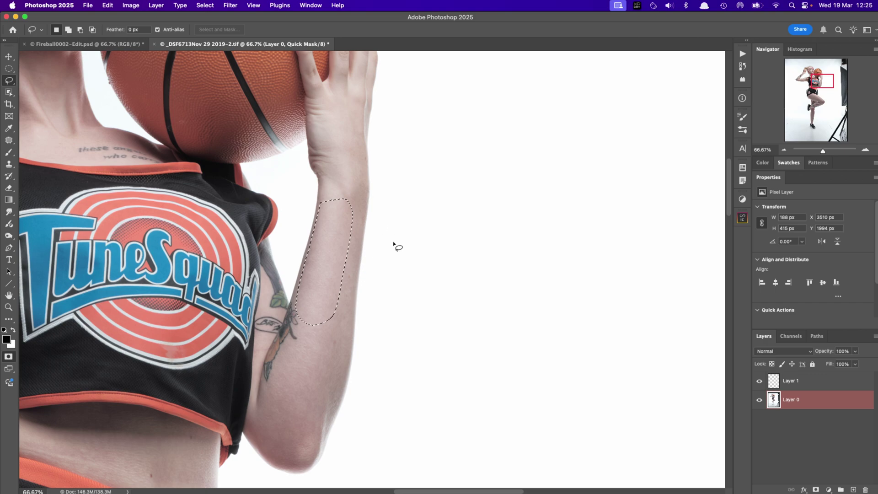
{"action": "key", "text": "shift+BackSpace"}
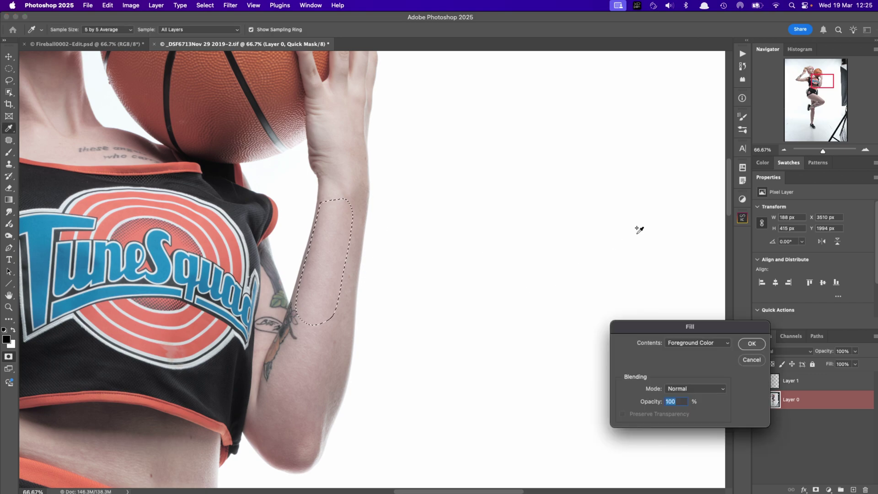
{"action": "left_click", "coordinate": [752, 343]}
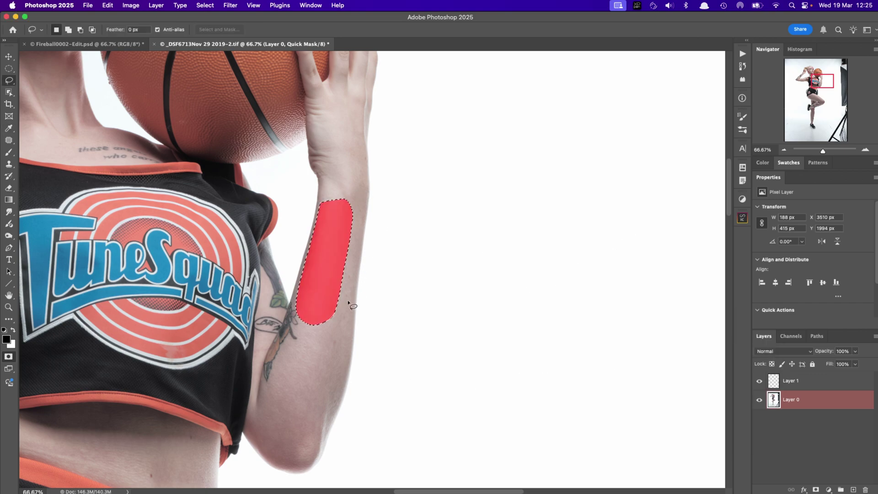
Clear the lasso outline, exit Quick Mask mode to convert the filled mask into a selection, and deselect it.
{"action": "left_click", "coordinate": [356, 282]}
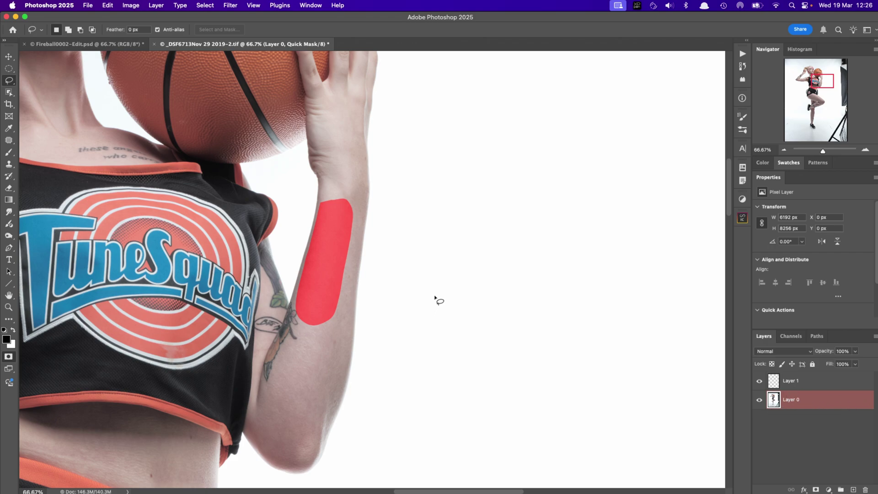
{"action": "key", "text": "q"}
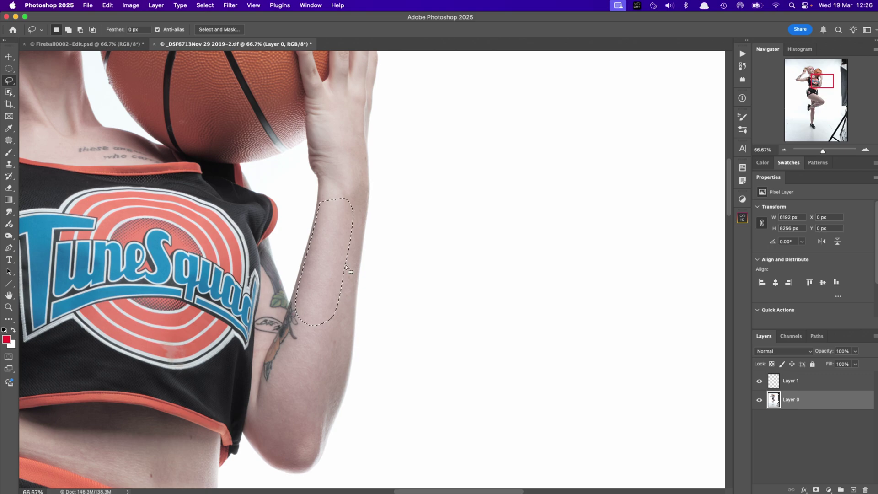
{"action": "key", "text": "super+d"}
Lasso one shape about 905 × 848 px on the white background, combining freehand curves with straight polygonal segments.
{"action": "mouse_move", "coordinate": [528, 146]}
{"action": "left_mouse_down"}
{"action": "mouse_move", "coordinate": [439, 173]}
{"action": "mouse_move", "coordinate": [416, 215]}
{"action": "mouse_move", "coordinate": [414, 298]}
{"action": "left_mouse_up"}
{"action": "left_click_drag", "start_coordinate": [455, 353], "coordinate": [477, 365]}
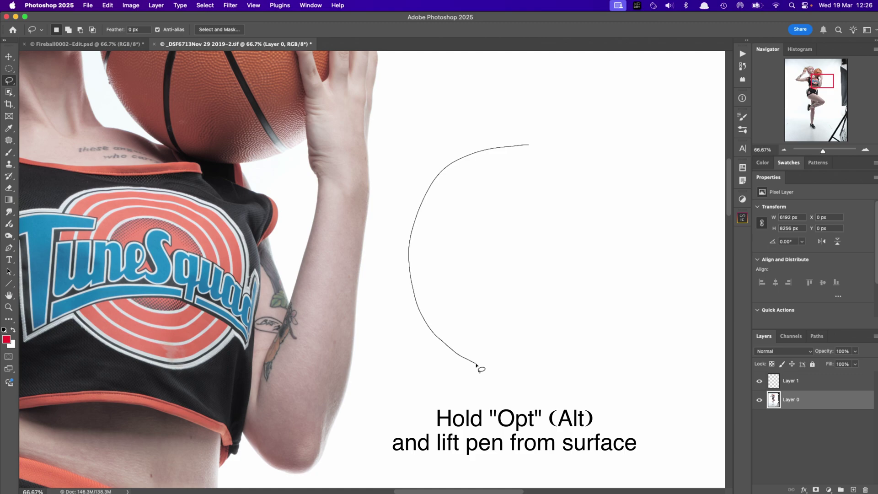
{"action": "left_click_drag", "start_coordinate": [480, 366], "coordinate": [504, 369]}
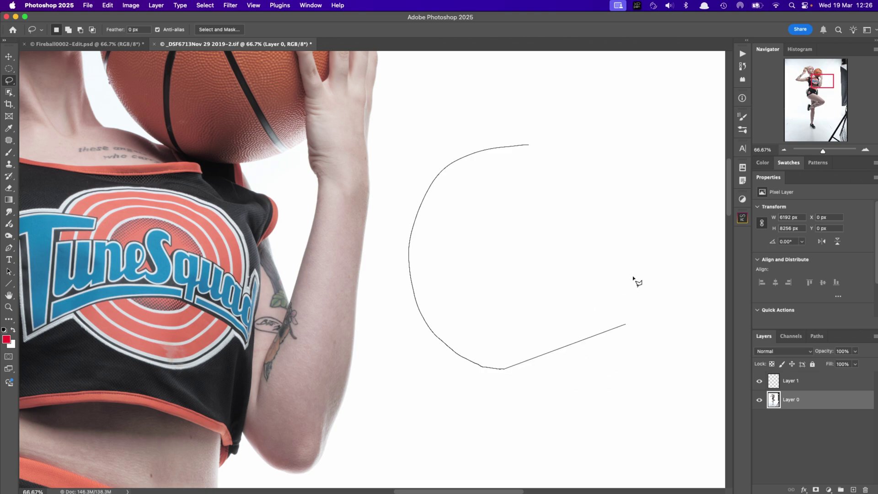
{"action": "left_click", "coordinate": [664, 325]}
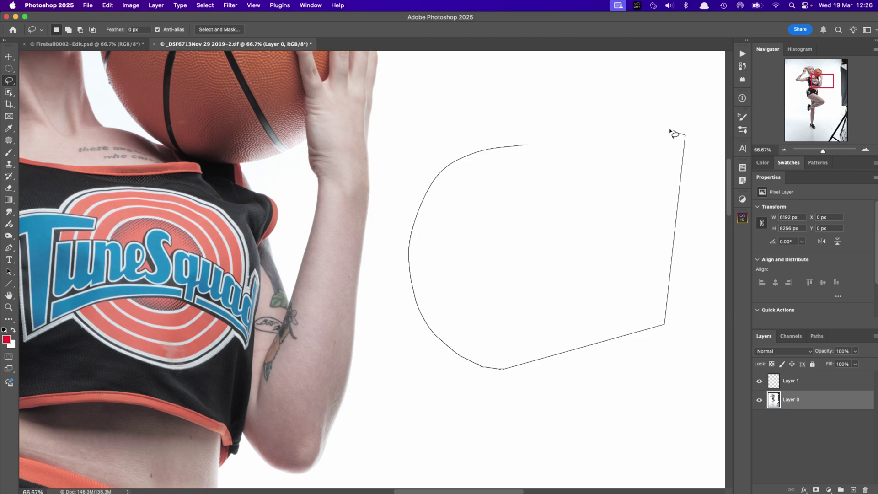
{"action": "mouse_move", "coordinate": [670, 131]}
{"action": "left_mouse_down"}
{"action": "mouse_move", "coordinate": [615, 117]}
{"action": "mouse_move", "coordinate": [627, 217]}
{"action": "mouse_move", "coordinate": [521, 220]}
{"action": "mouse_move", "coordinate": [576, 307]}
{"action": "mouse_move", "coordinate": [590, 284]}
{"action": "mouse_move", "coordinate": [522, 344]}
{"action": "mouse_move", "coordinate": [472, 243]}
{"action": "mouse_move", "coordinate": [564, 170]}
{"action": "mouse_move", "coordinate": [549, 158]}
{"action": "left_mouse_up"}
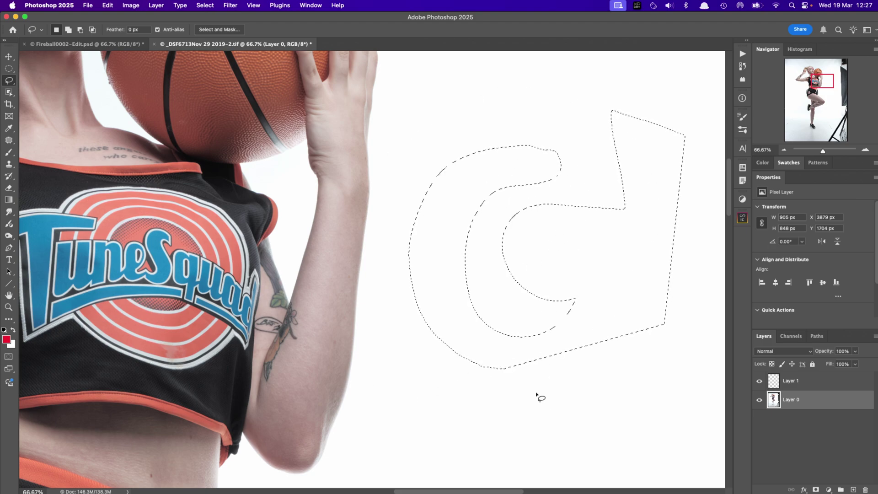
Deselect and lasso a rounded area about 534 × 462 px on the background, adding a narrow tab on its upper edge.
{"action": "key", "text": "super+d"}
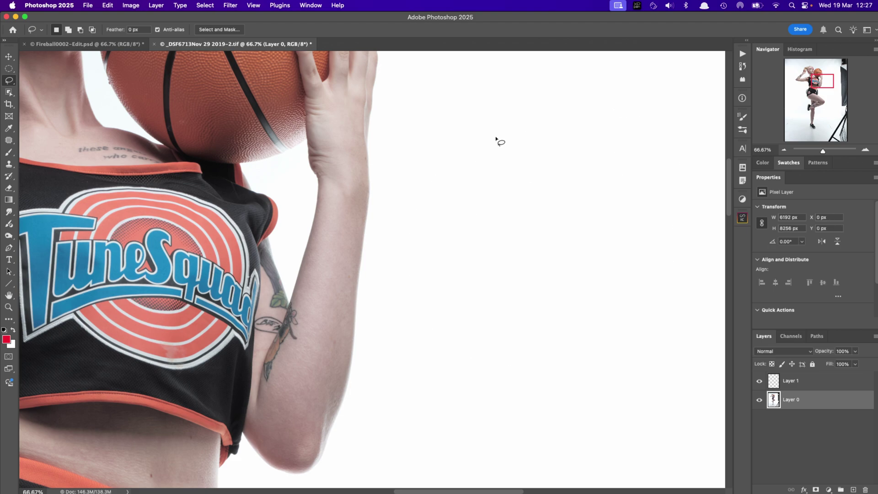
{"action": "left_click_drag", "start_coordinate": [569, 146], "coordinate": [601, 228]}
{"action": "left_click_drag", "start_coordinate": [554, 117], "coordinate": [554, 158]}
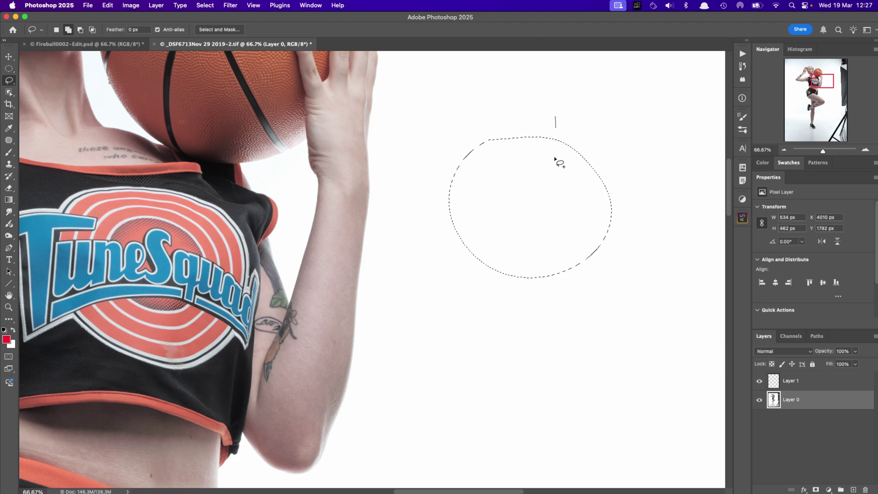
{"action": "left_click_drag", "start_coordinate": [605, 110], "coordinate": [558, 102]}
Add two circular areas at the upper left and lower right with the Elliptical Marquee, enlarging the selection to about 755 × 639 px.
{"action": "key", "text": "m"}
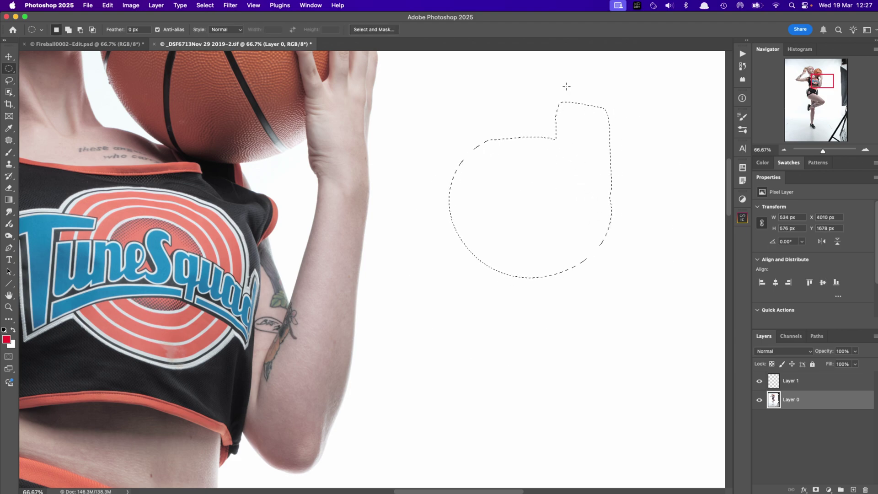
{"action": "left_click_drag", "start_coordinate": [533, 189], "coordinate": [533, 188]}
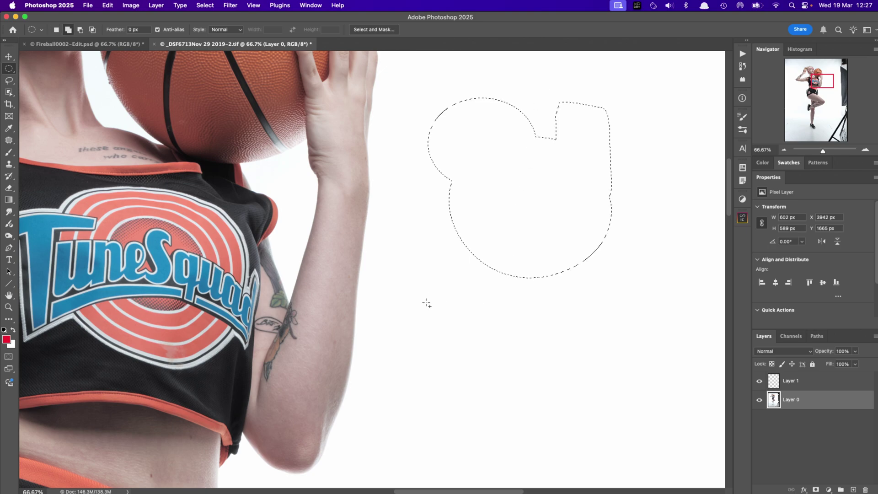
{"action": "left_click_drag", "start_coordinate": [533, 225], "coordinate": [659, 195]}
{"action": "left_click_drag", "start_coordinate": [680, 181], "coordinate": [680, 180]}
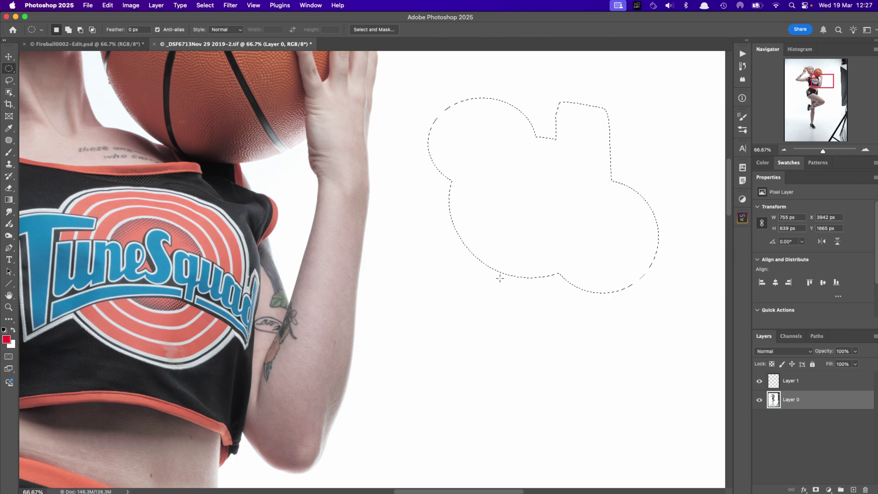